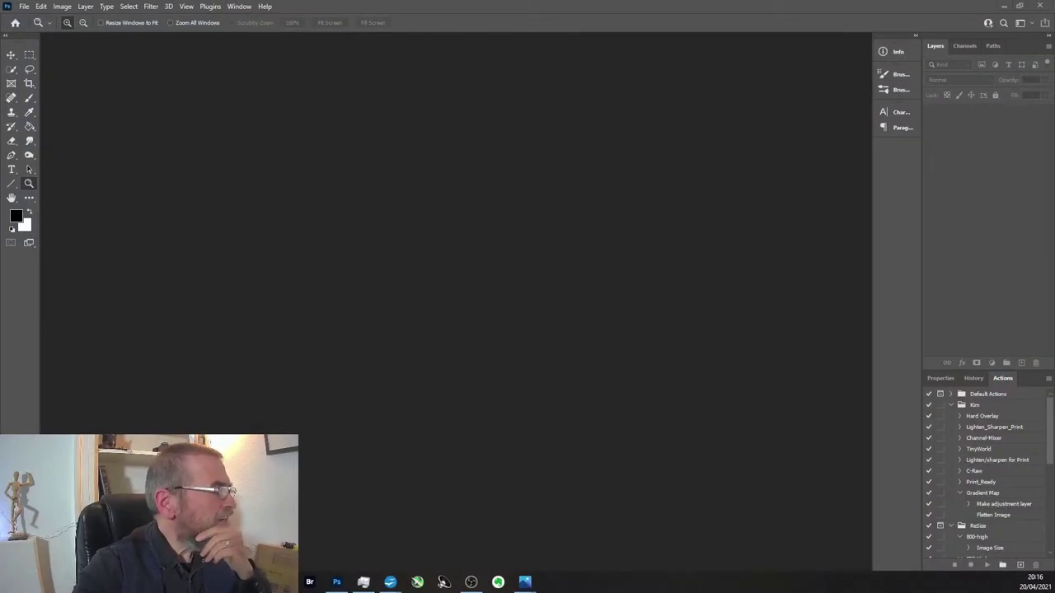
Step: Open C_Purple_Tulip.jpg in Photoshop as a single Background layer
left_click_drag(872, 247, 418, 298)
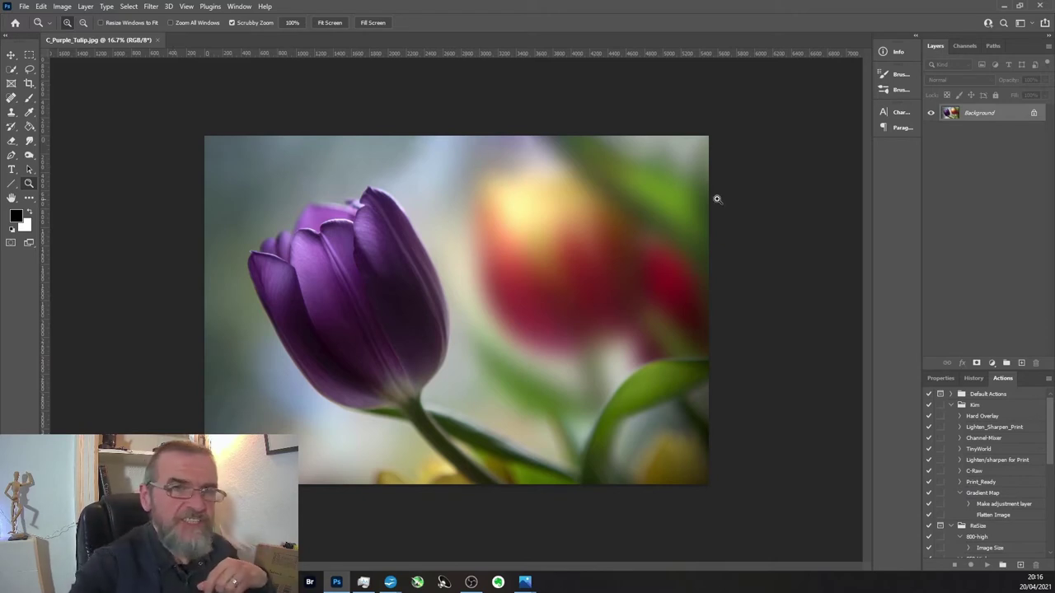
left_click(993, 364)
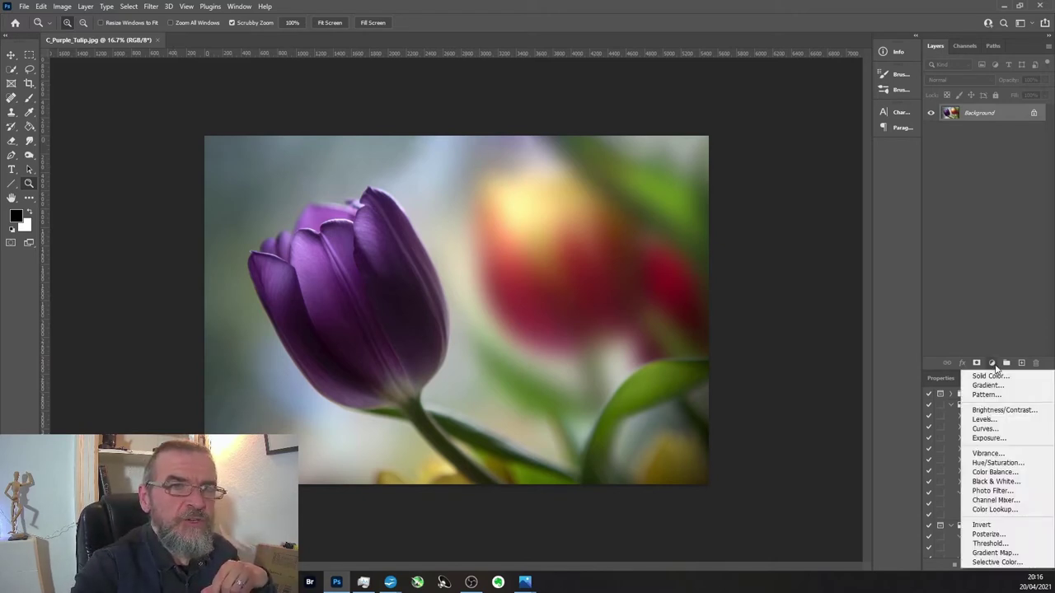
Step: Add a Hue/Saturation layer at Saturation -100 and toggle it to compare with the colour tulip
left_click(1000, 464)
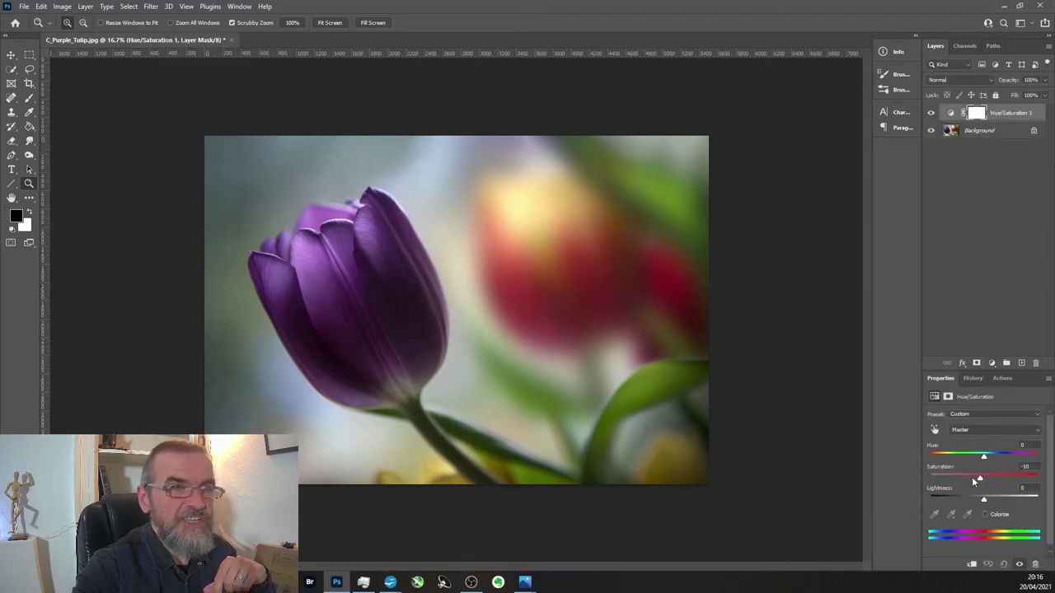
left_click_drag(983, 479, 902, 481)
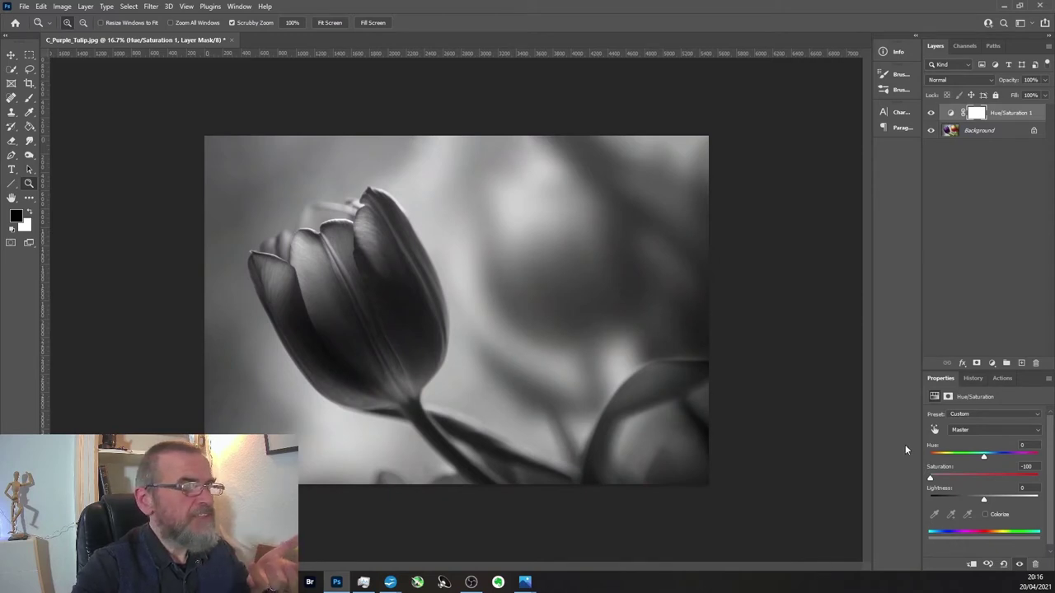
left_click(931, 112)
left_click(931, 113)
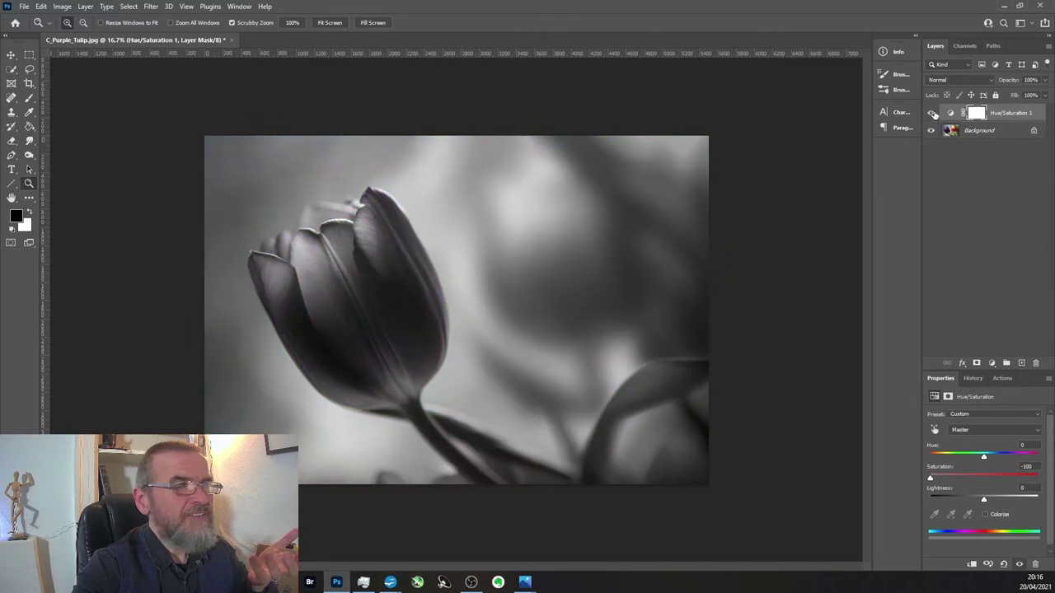
left_click(931, 113)
left_click(932, 113)
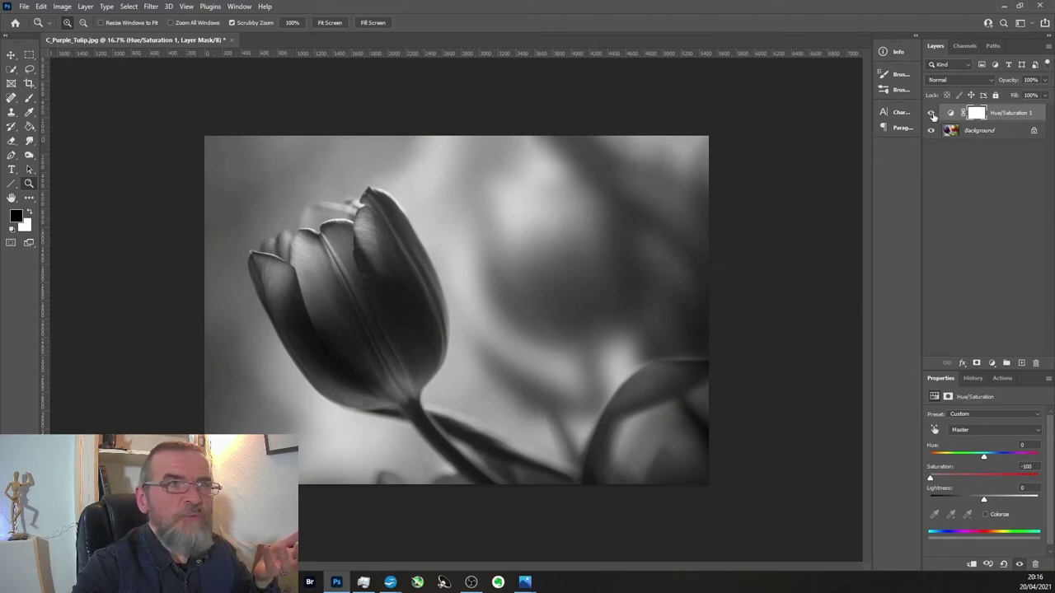
left_click(932, 114)
left_click(932, 114)
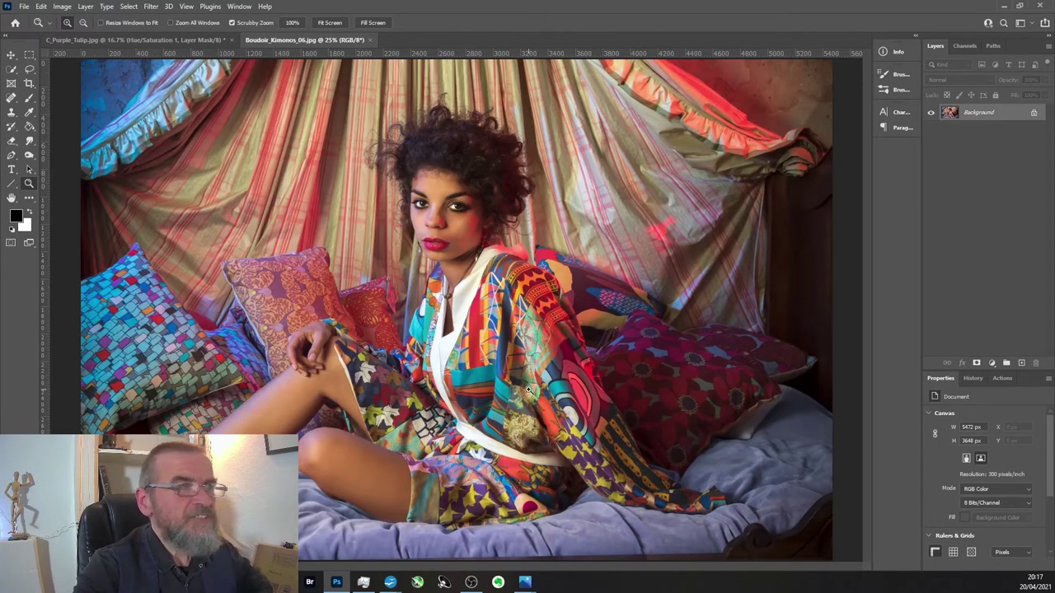
Step: Give the kimono portrait a Hue/Saturation layer at Saturation -100, then return to C_Purple_Tulip.jpg
left_click(992, 364)
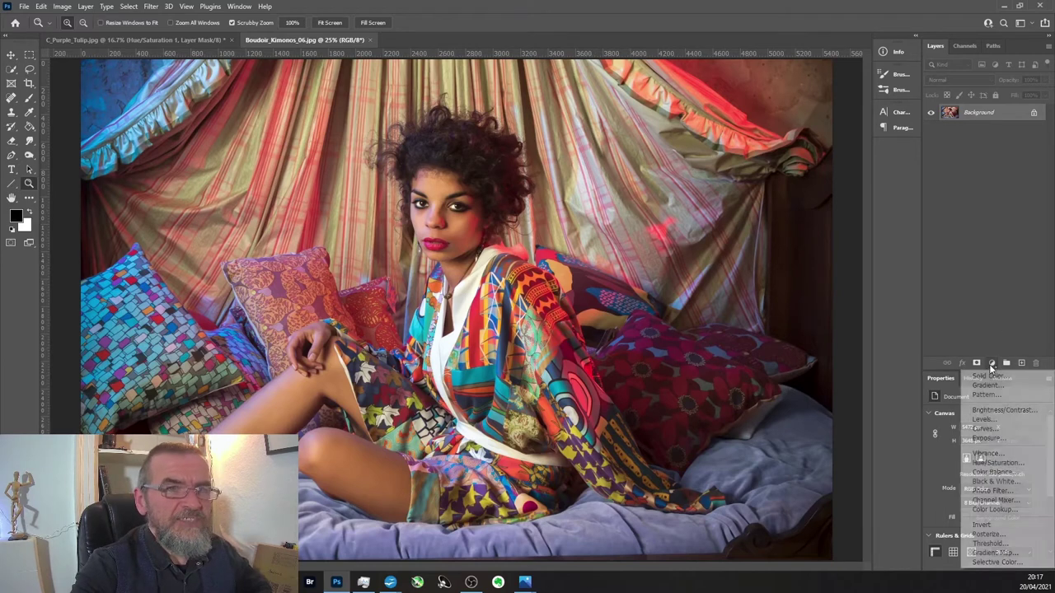
left_click(1010, 463)
left_click_drag(983, 477, 915, 484)
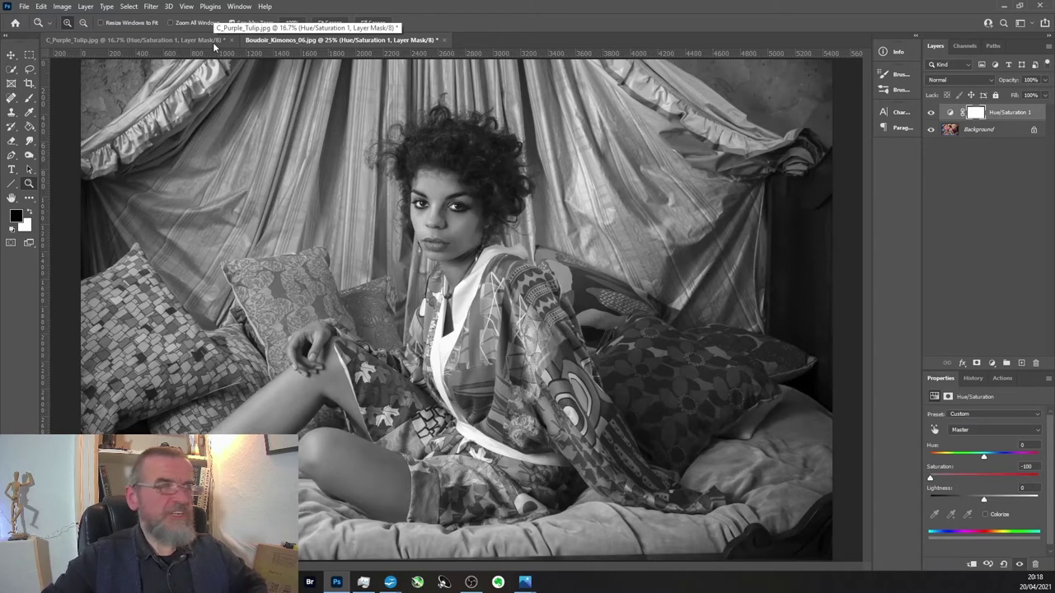
left_click(133, 42)
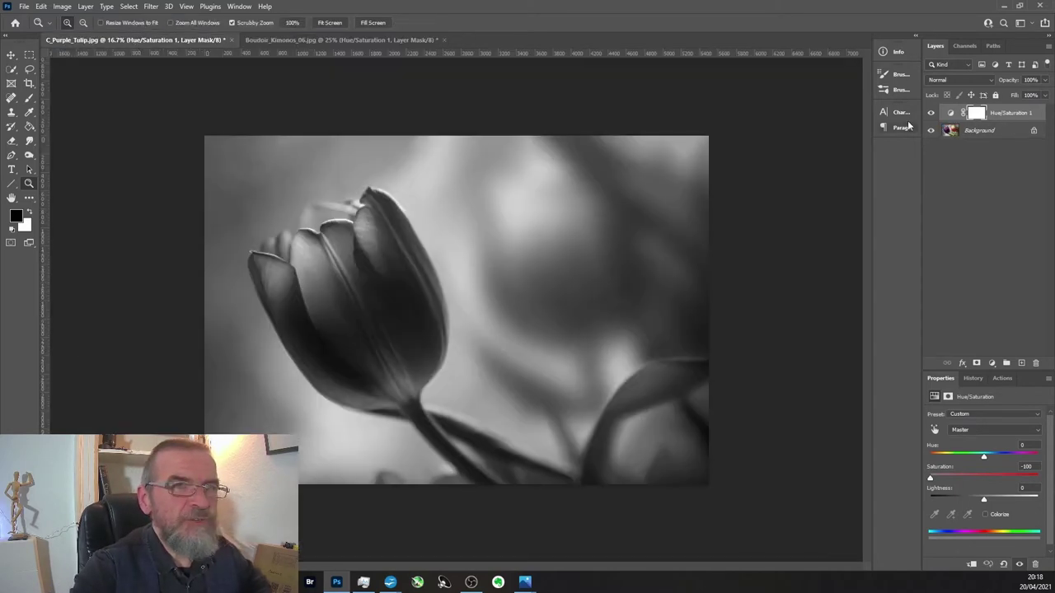
Step: Hide the tulip's Hue/Saturation layer, select Background, and set the foreground colour to dark blue 02436a
left_click(934, 112)
left_click(993, 132)
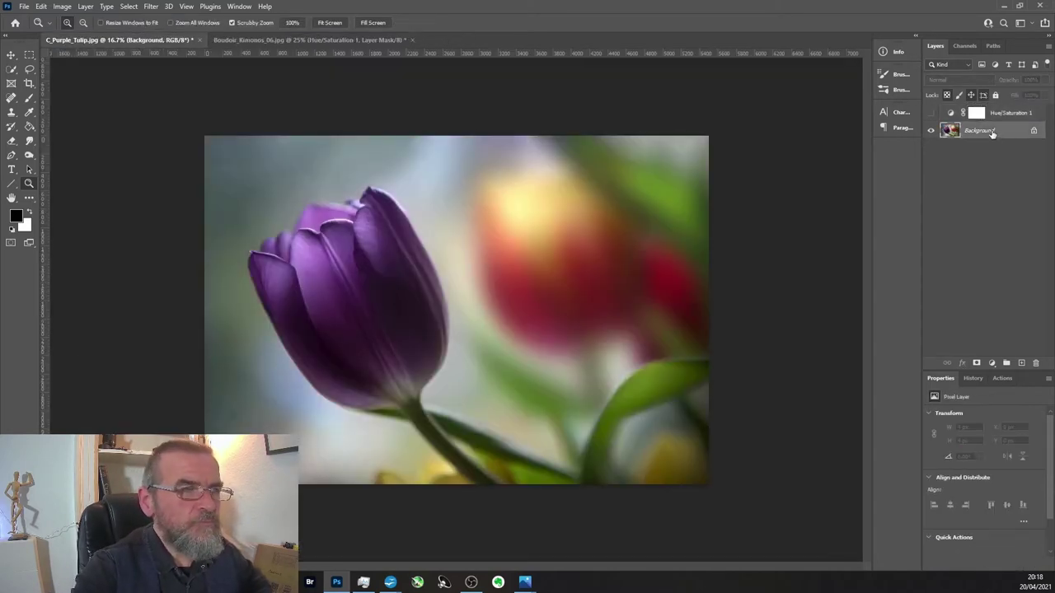
left_click(16, 217)
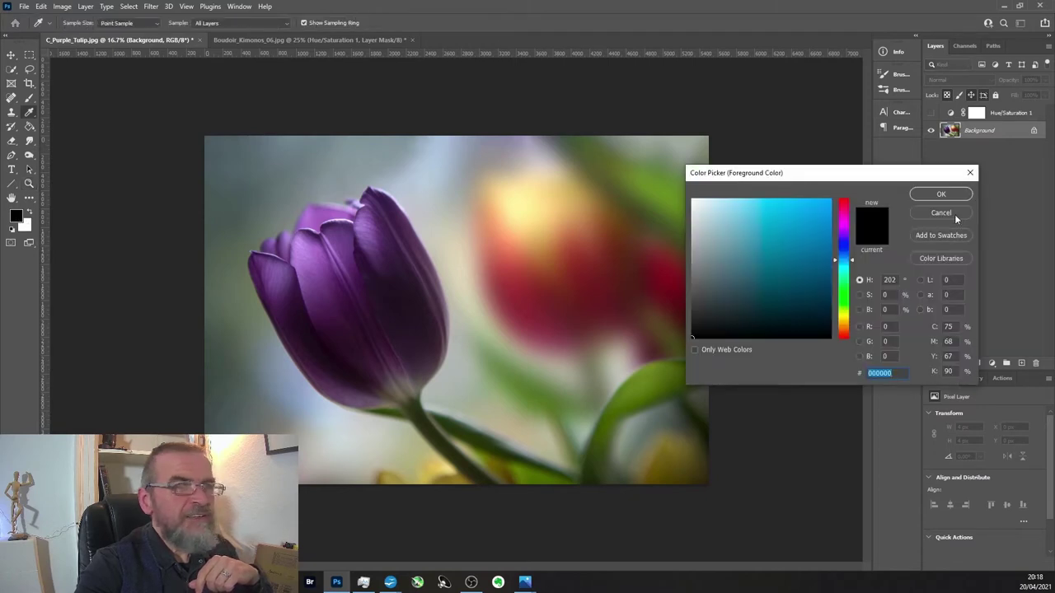
left_click_drag(796, 239, 833, 261)
left_click(941, 194)
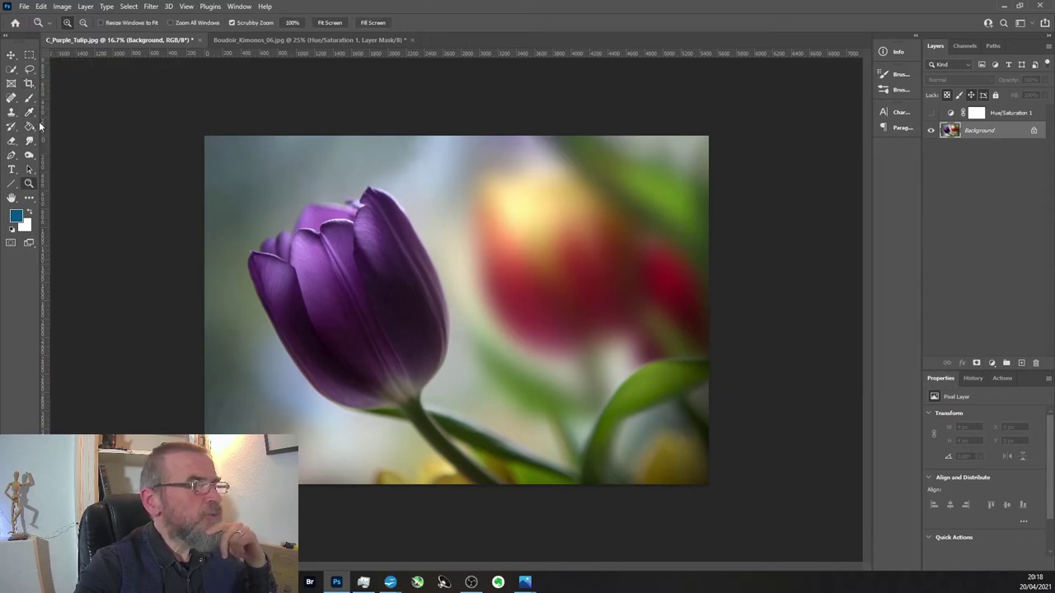
left_click(992, 364)
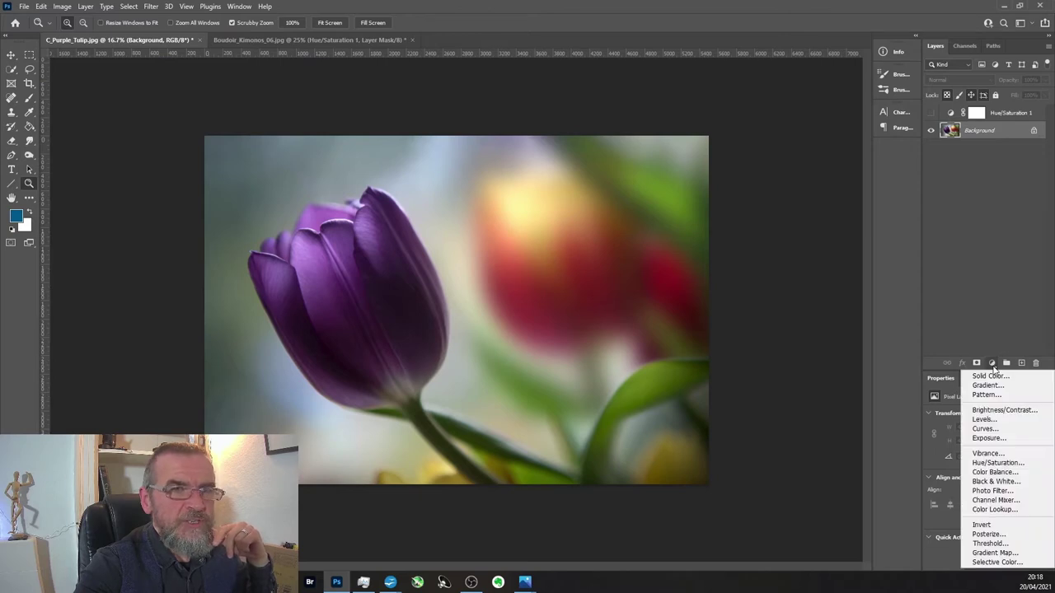
Step: Add a blue-to-white Gradient Map 1, try Reverse on and off, then hide it
left_click(1007, 553)
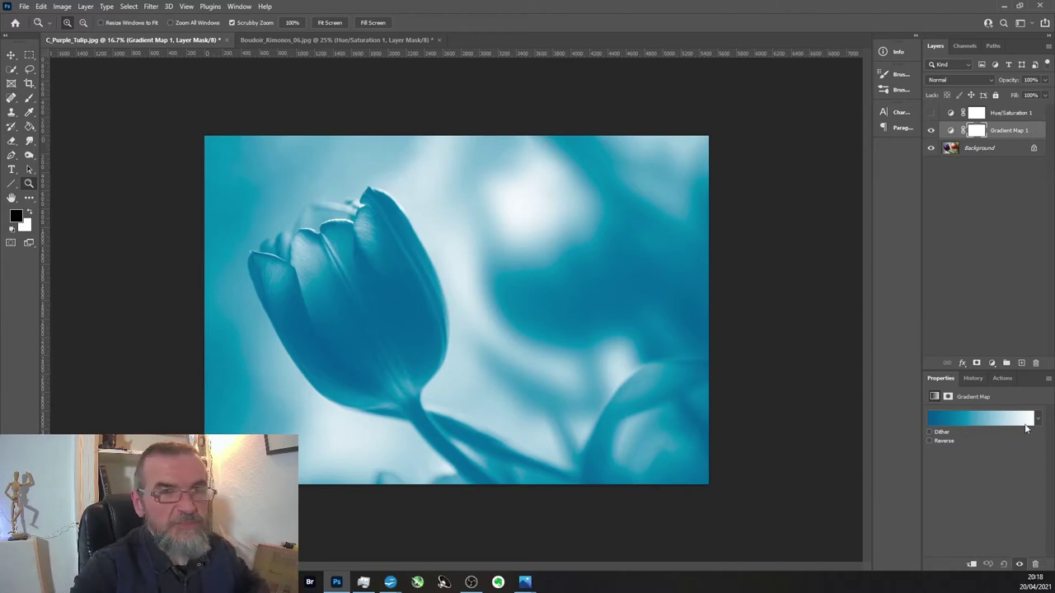
left_click(930, 441)
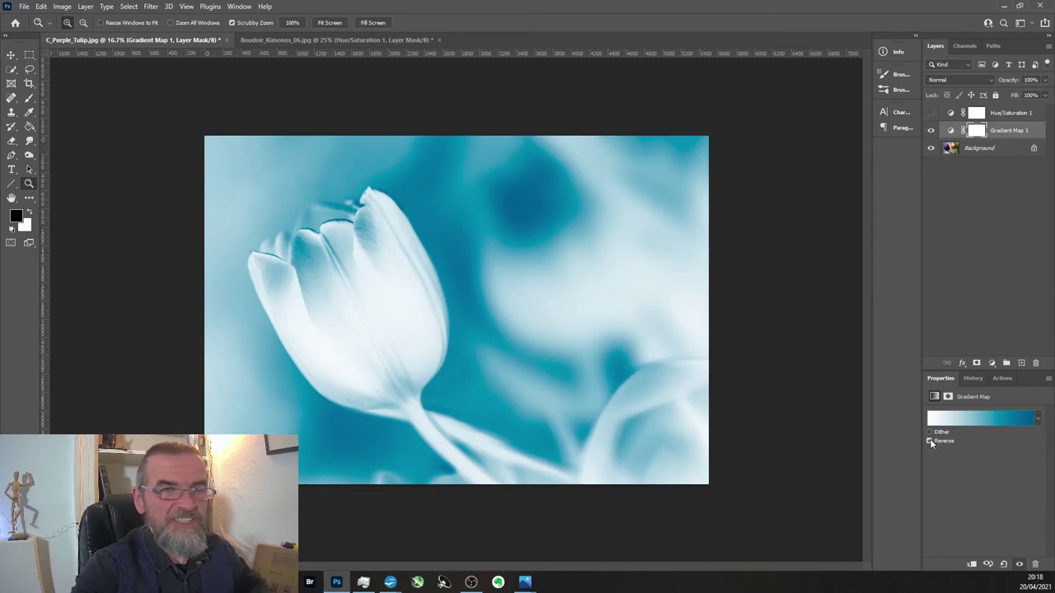
left_click(930, 441)
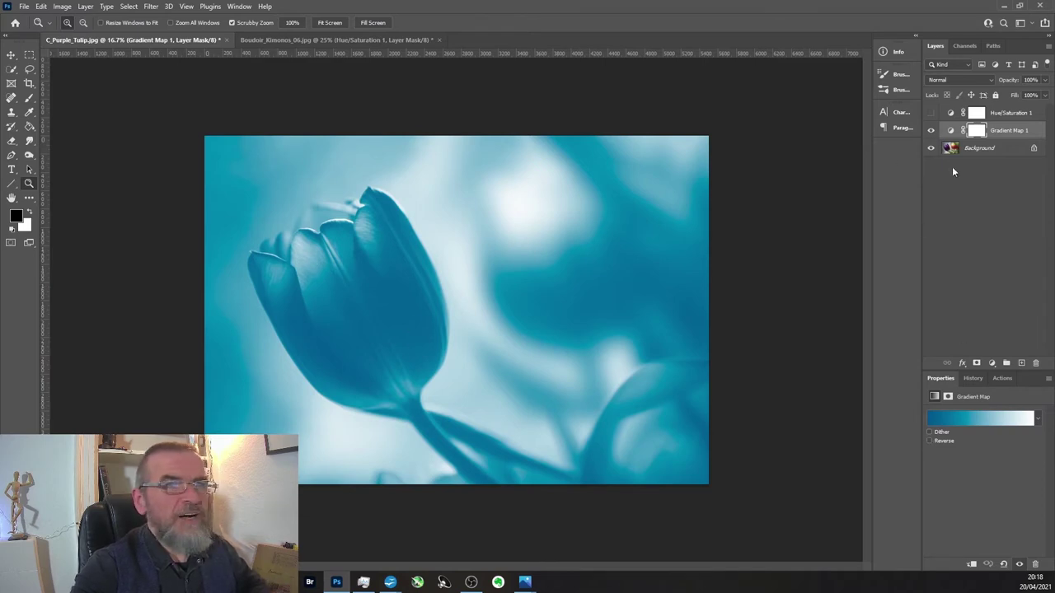
left_click(931, 131)
Step: With Background selected, set the foreground colour to deeper blue 012a43
left_click(15, 216)
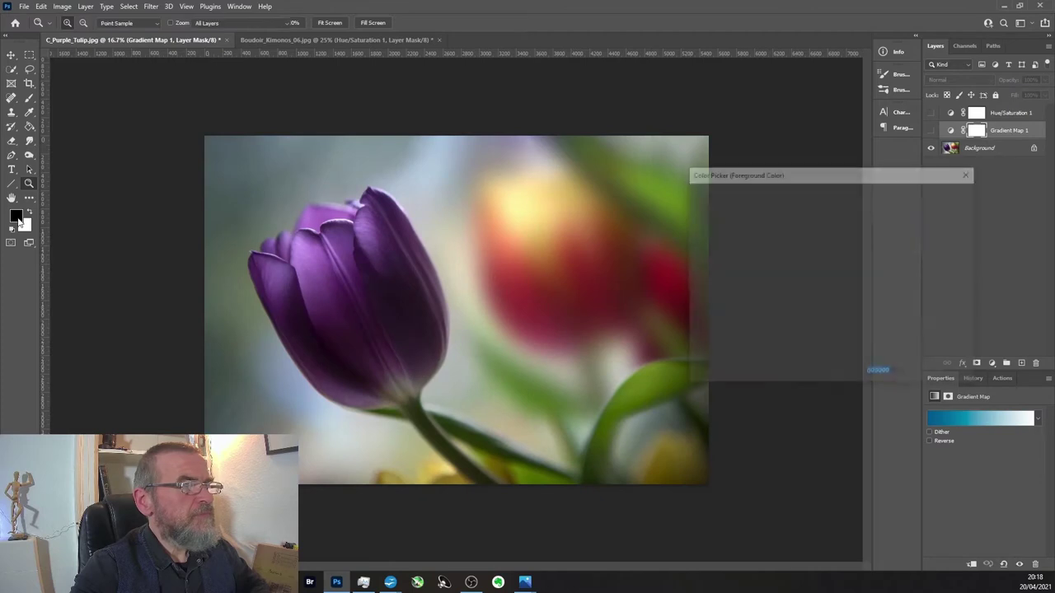
left_click(941, 212)
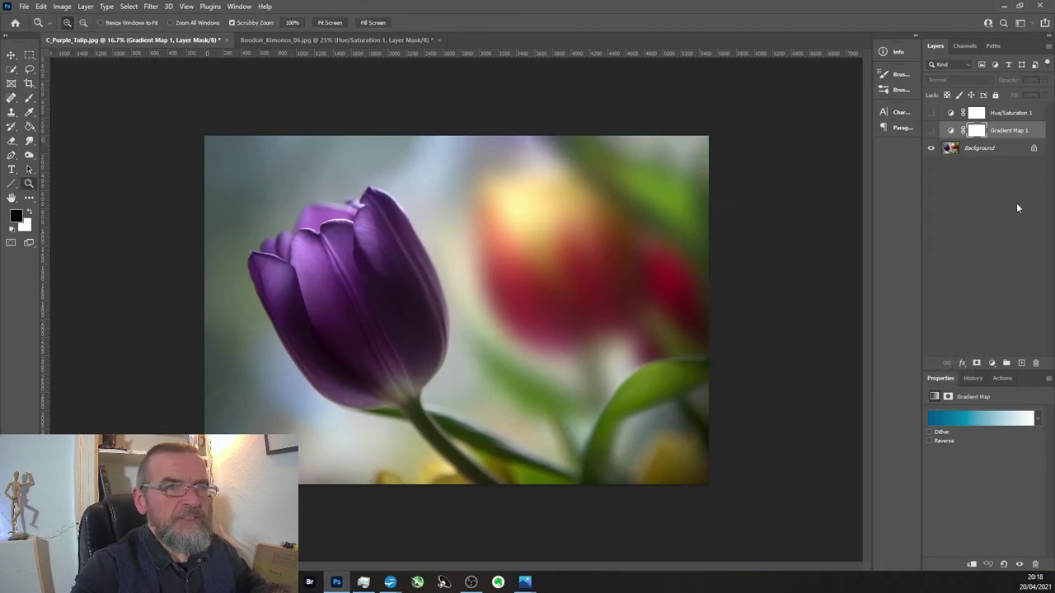
left_click(1007, 152)
left_click(16, 215)
left_click(721, 301)
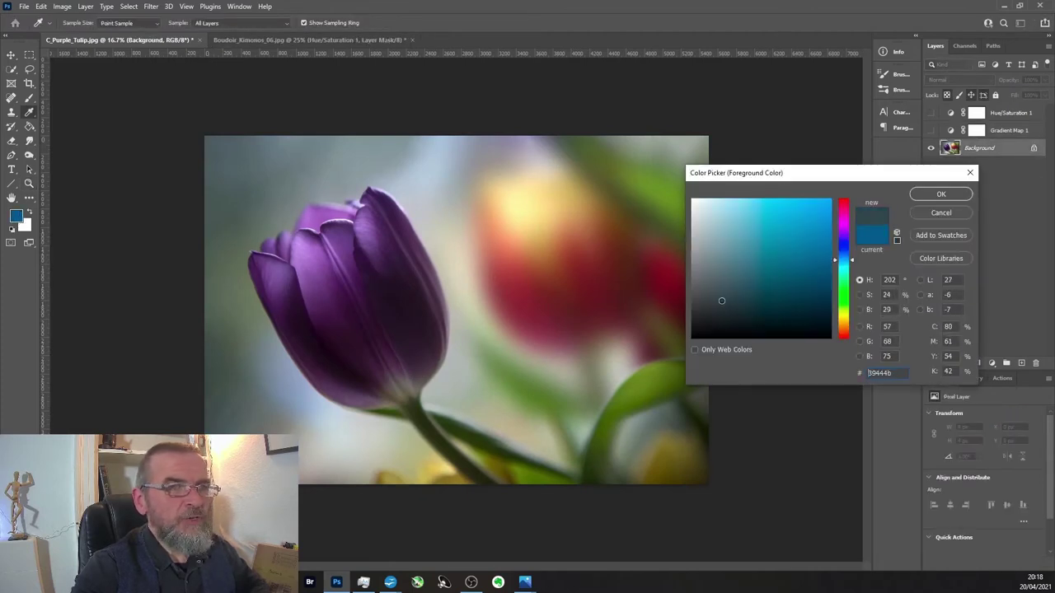
left_click_drag(721, 301, 828, 302)
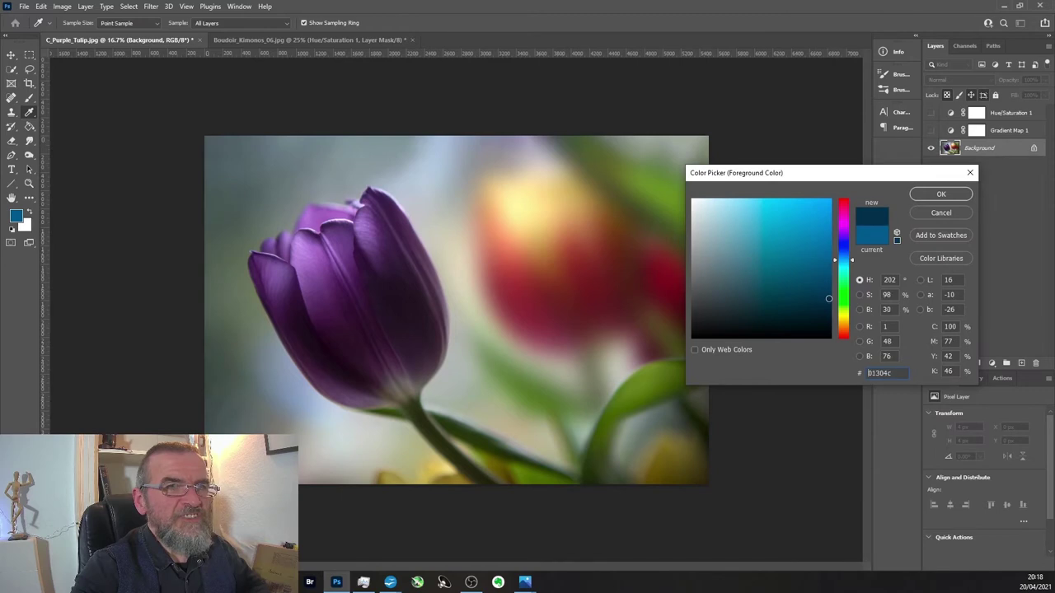
left_click(941, 194)
Step: Add Gradient Map 2 from the 012a43 blue, compare it with Gradient Map 1, then hide both
left_click(991, 363)
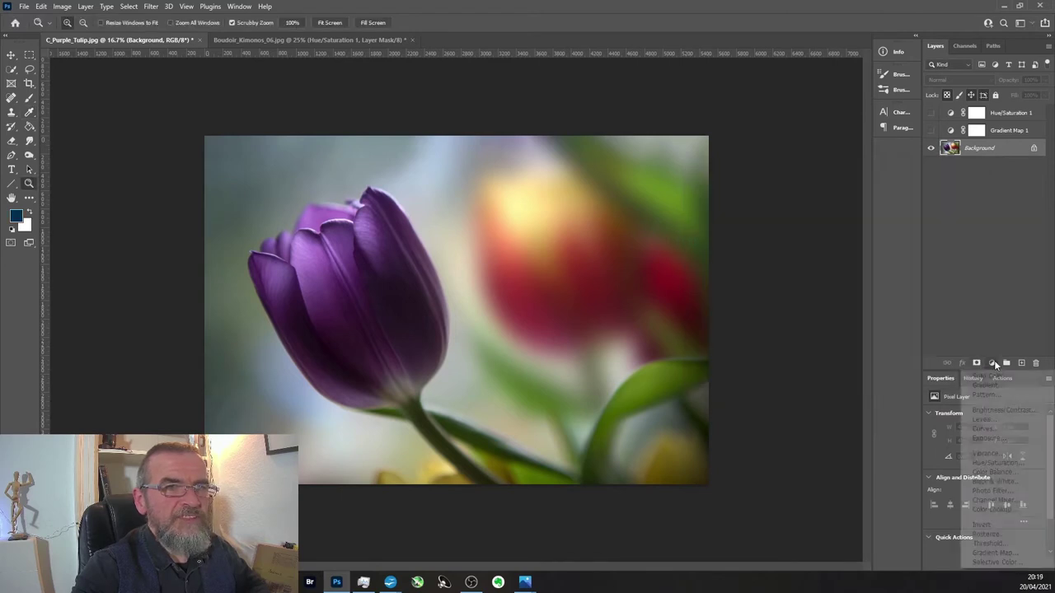
left_click(1006, 552)
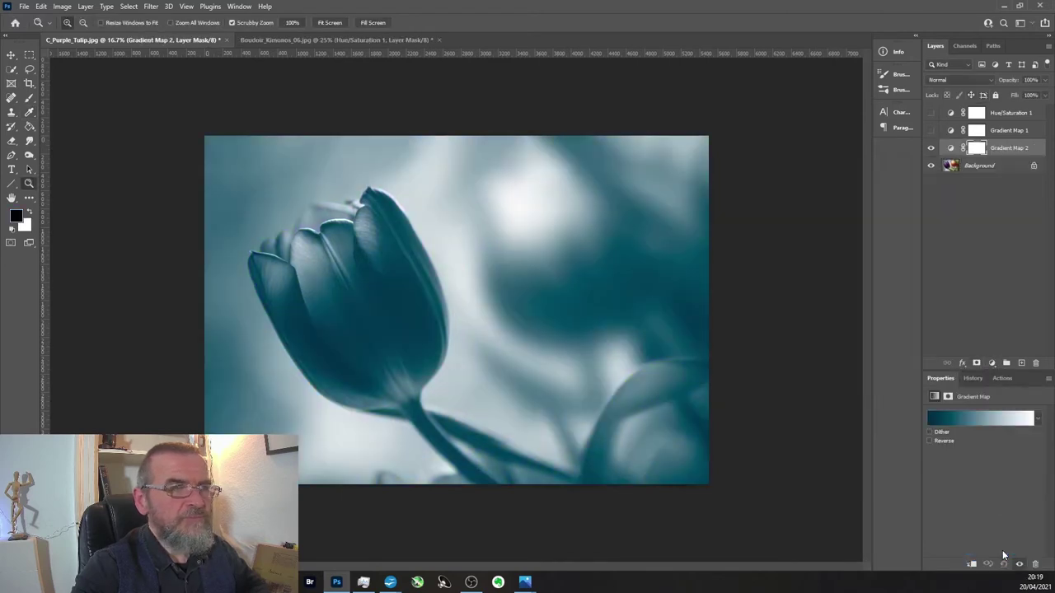
left_click(931, 149)
left_click(931, 132)
left_click(932, 131)
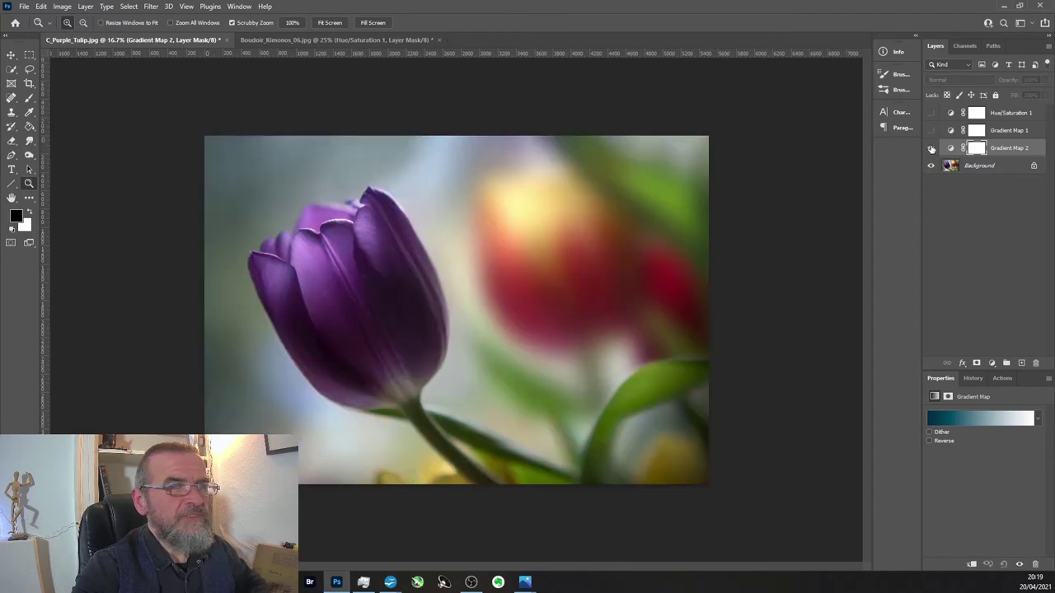
left_click(931, 148)
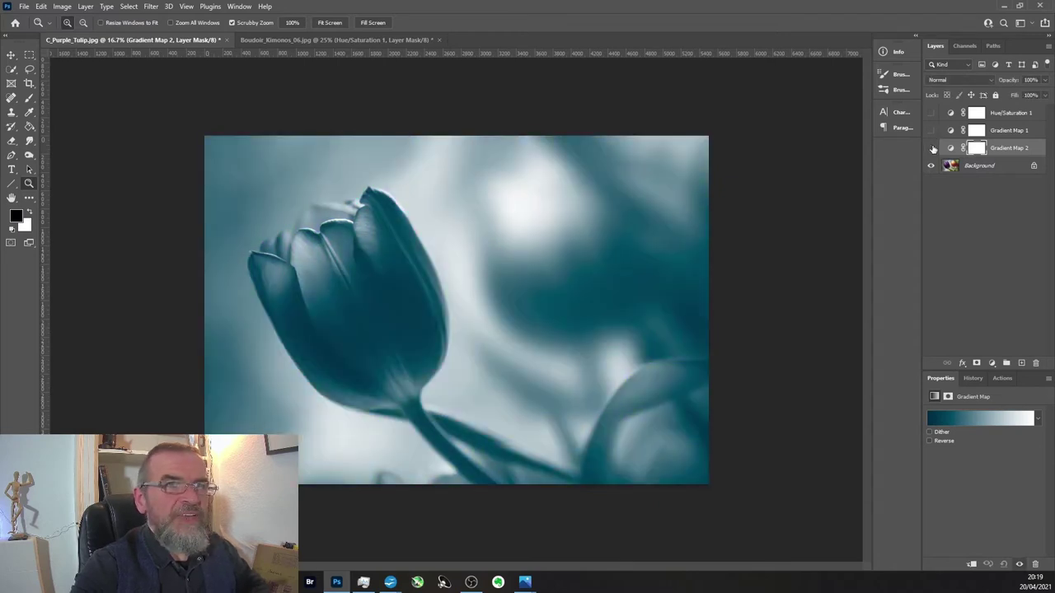
left_click(932, 148)
left_click(1022, 168)
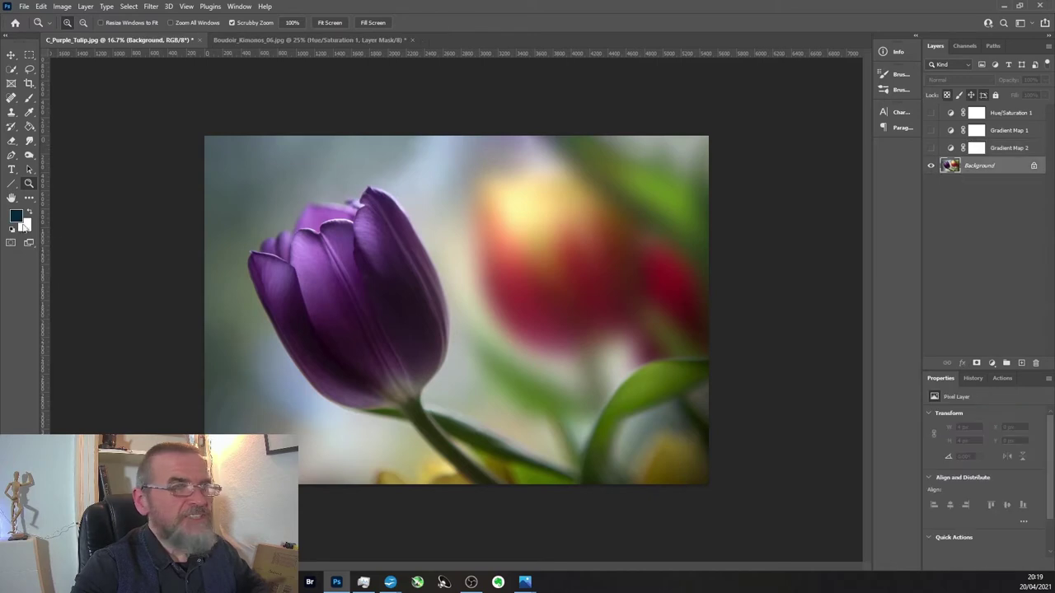
left_click(18, 219)
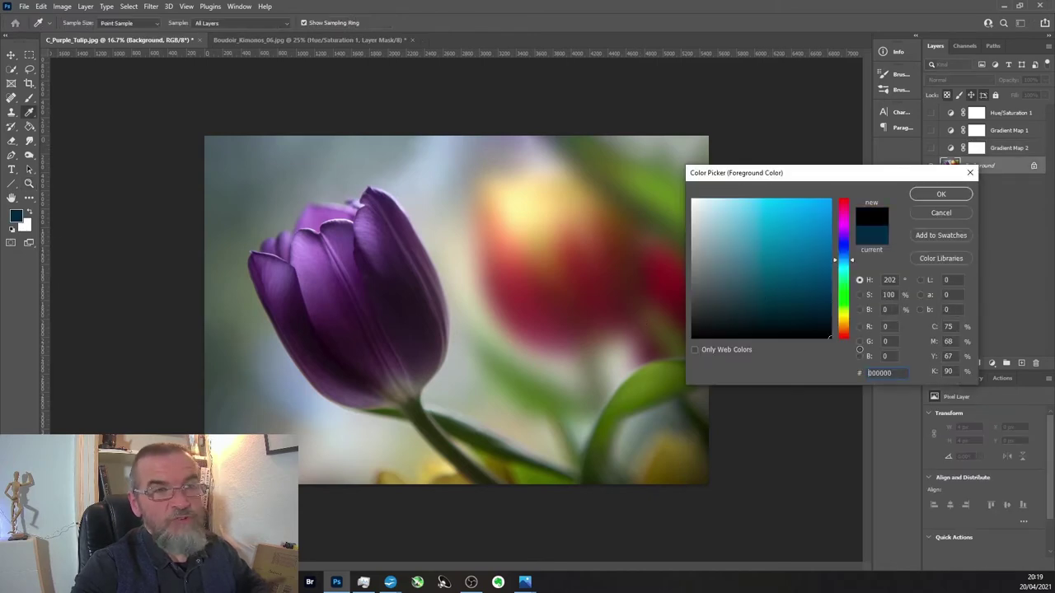
Step: Set the foreground colour to black and add a black-to-white Gradient Map 3 to the tulip
left_click(692, 338)
left_click(949, 200)
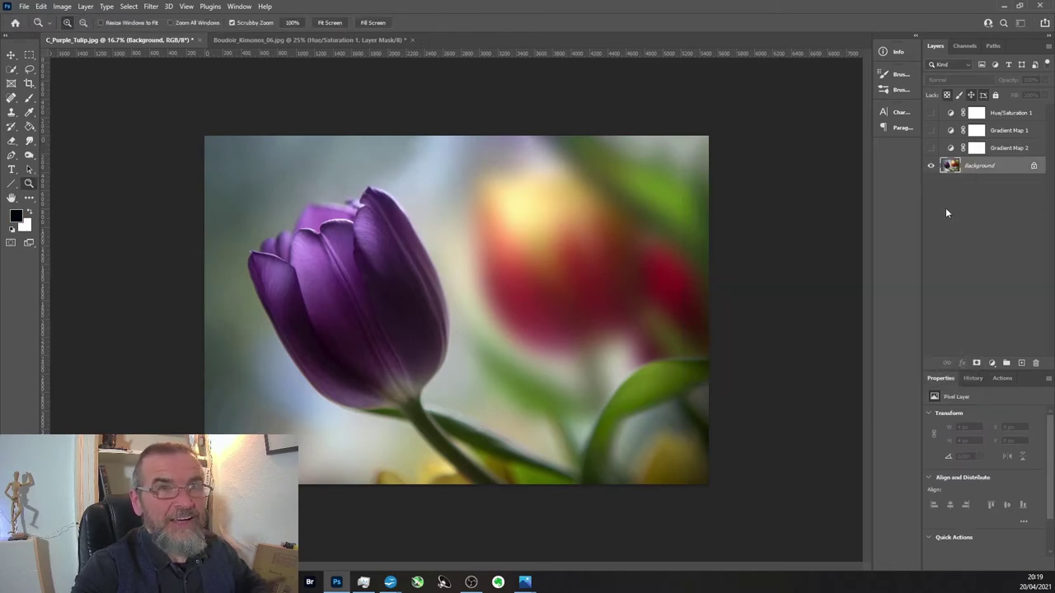
left_click(995, 367)
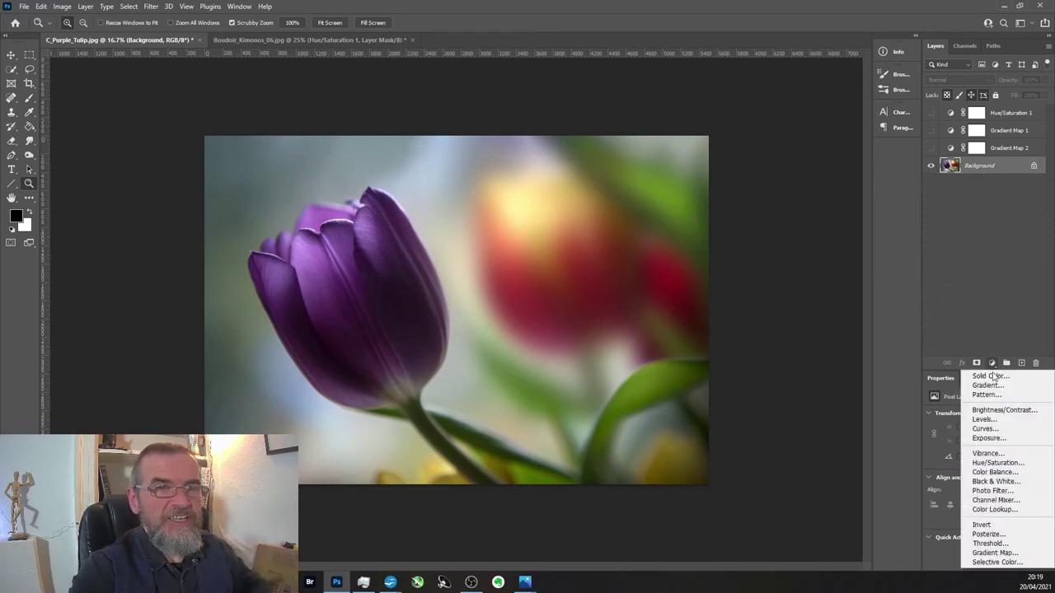
left_click(994, 552)
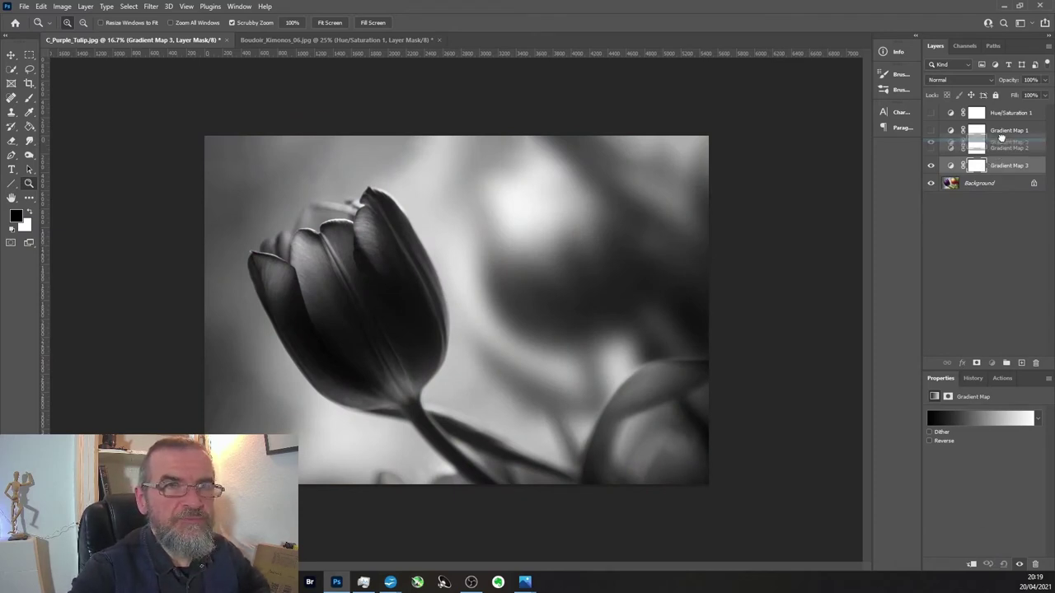
Step: Toggle Hue/Saturation 1, Gradient Map 2 and Gradient Map 3 visibility to compare the black-and-white results
left_click(931, 113)
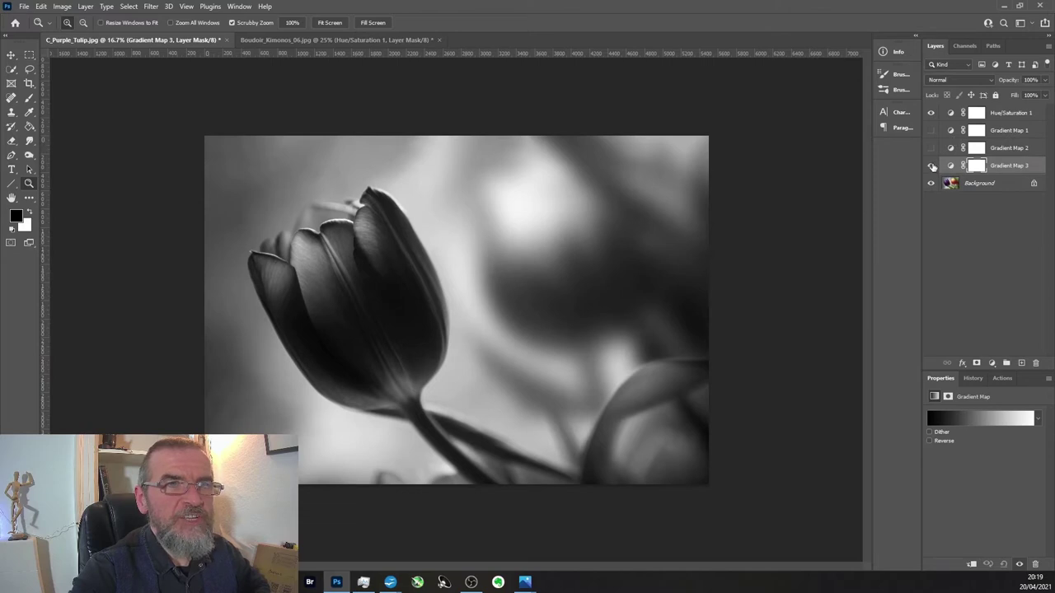
left_click(932, 167)
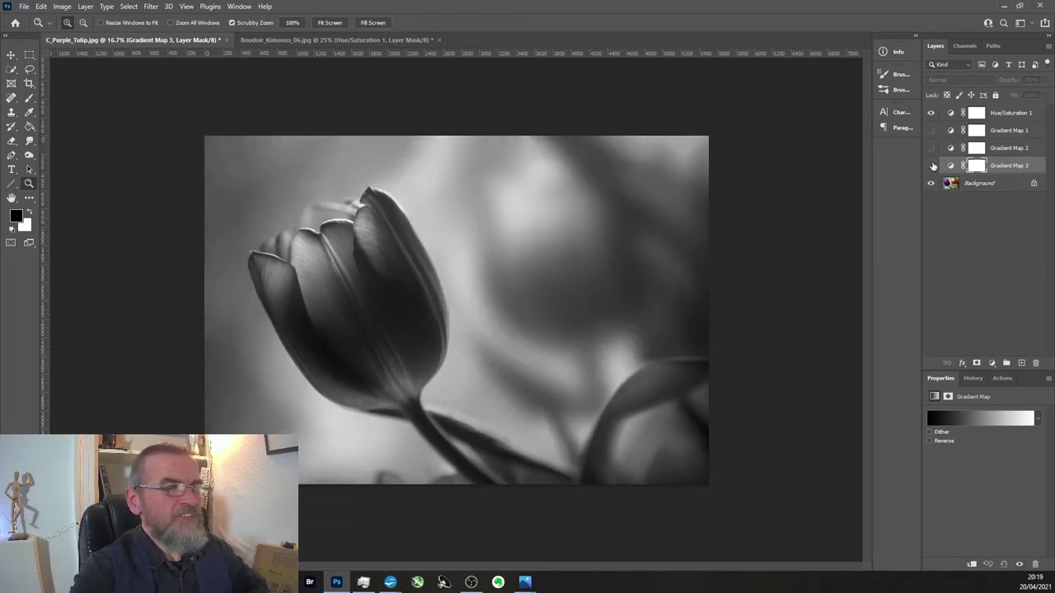
left_click(931, 113)
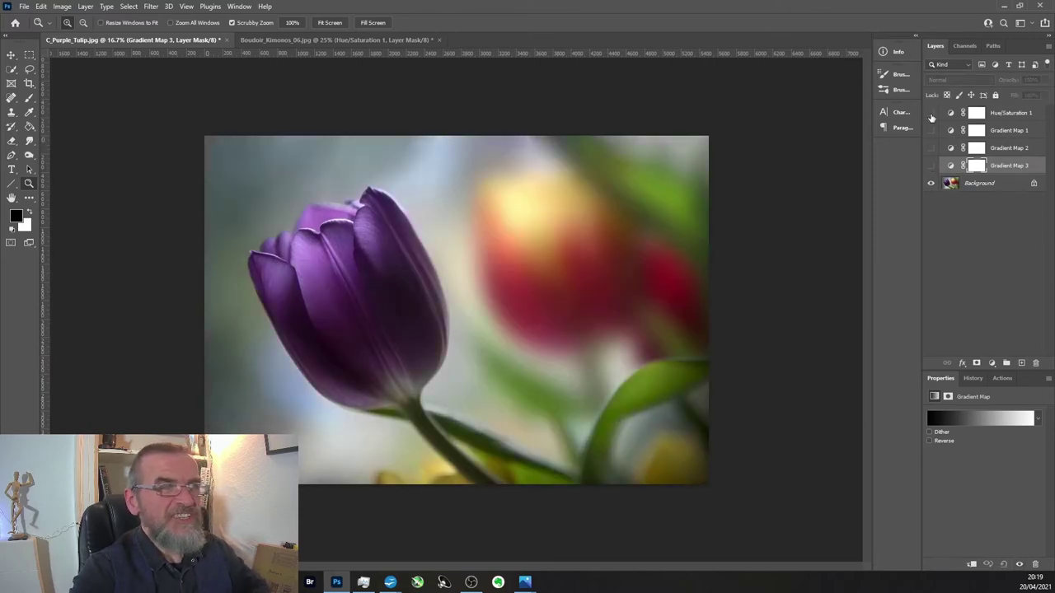
left_click(931, 113)
left_click(930, 148)
left_click(931, 167)
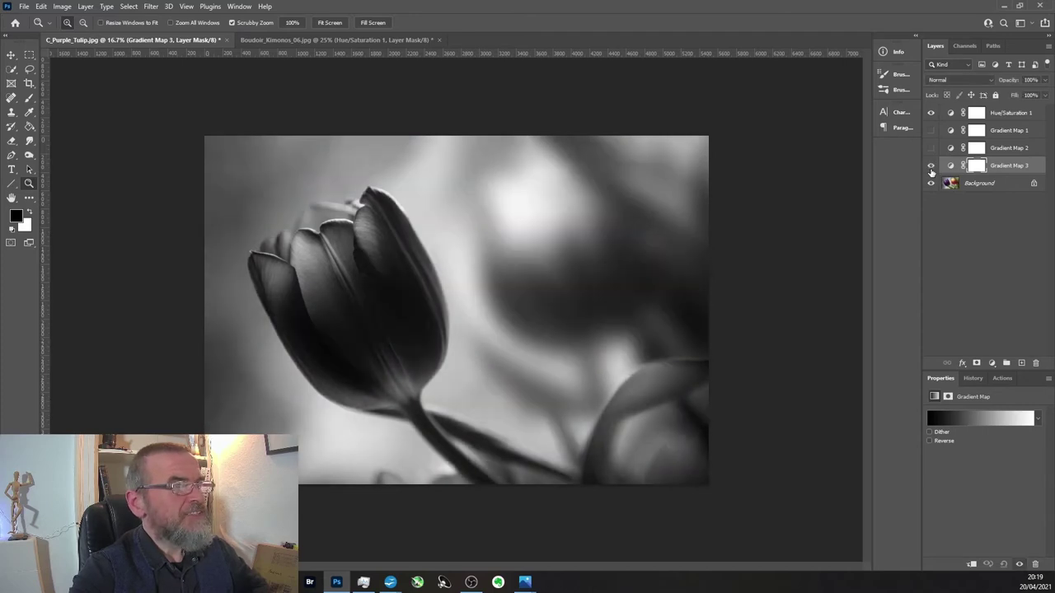
left_click(931, 167)
left_click(931, 167)
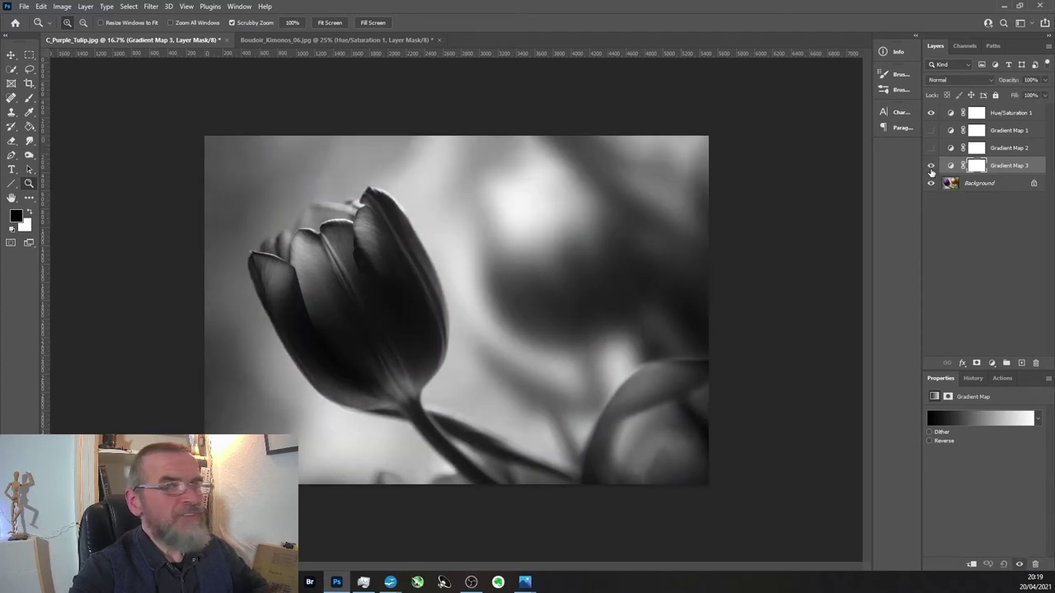
left_click(931, 168)
left_click(931, 167)
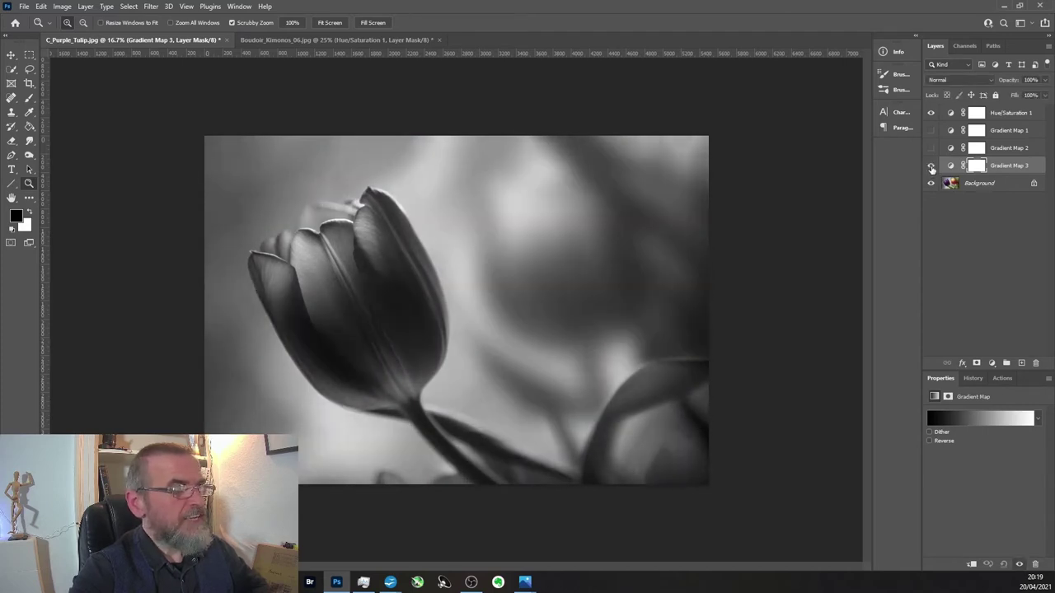
left_click(931, 167)
left_click(931, 168)
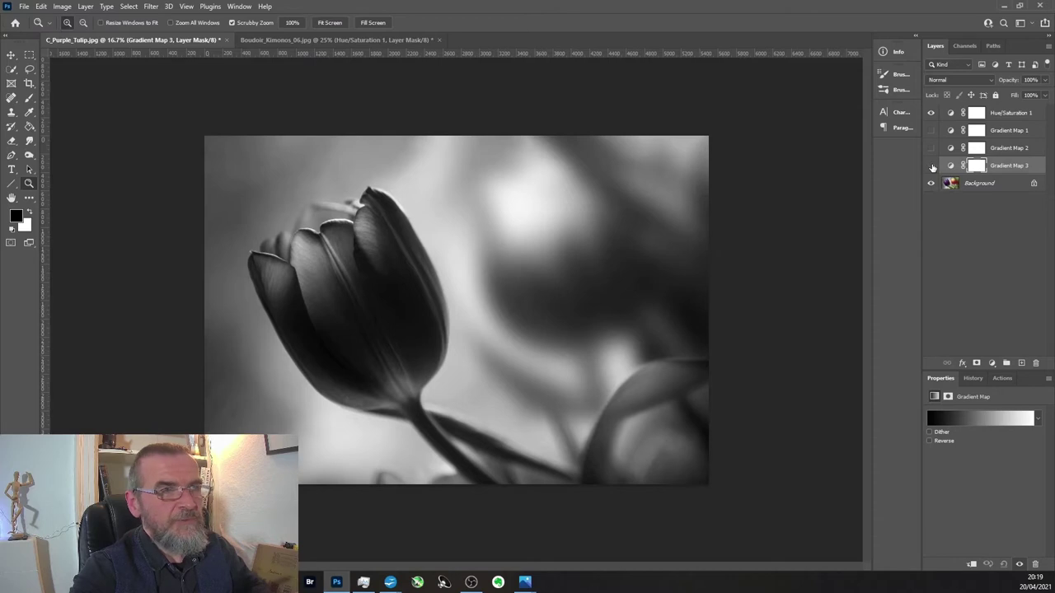
left_click(931, 168)
left_click(931, 167)
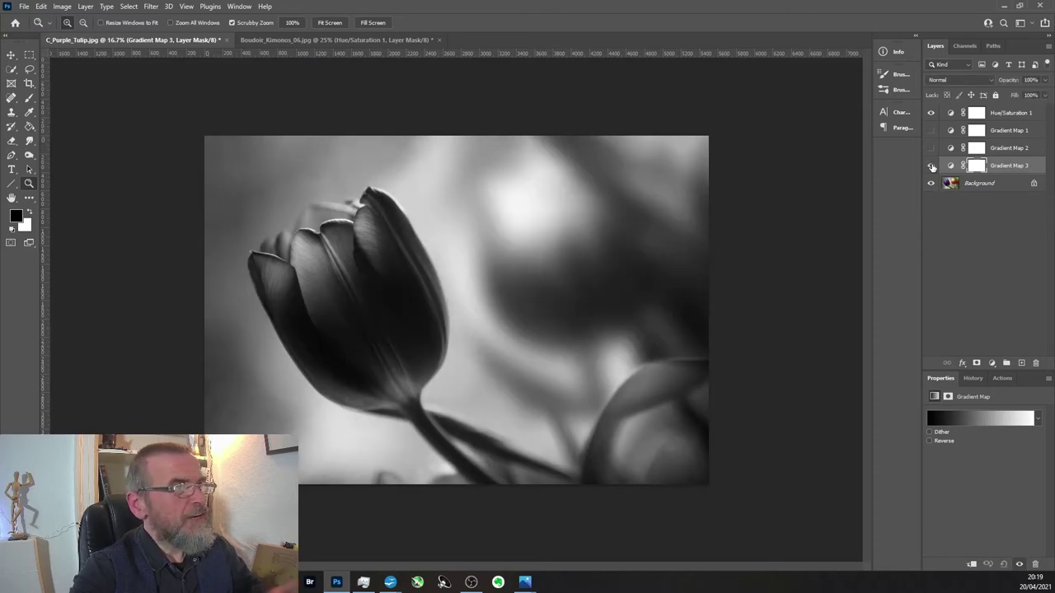
Step: Lower Gradient Map 3's opacity to 86%, recheck Hue/Saturation 1, and switch to Boudoir_Kimonos_06
left_click(1045, 80)
mouse_move(1045, 95)
left_mouse_down()
mouse_move(991, 97)
mouse_move(1038, 97)
left_mouse_up()
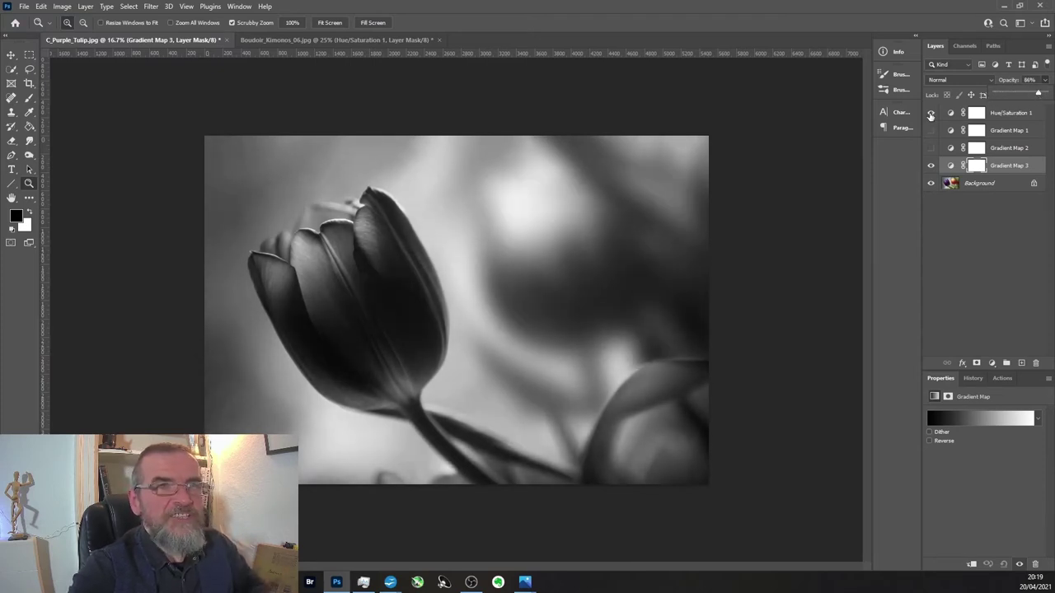
left_click(931, 116)
left_click(931, 117)
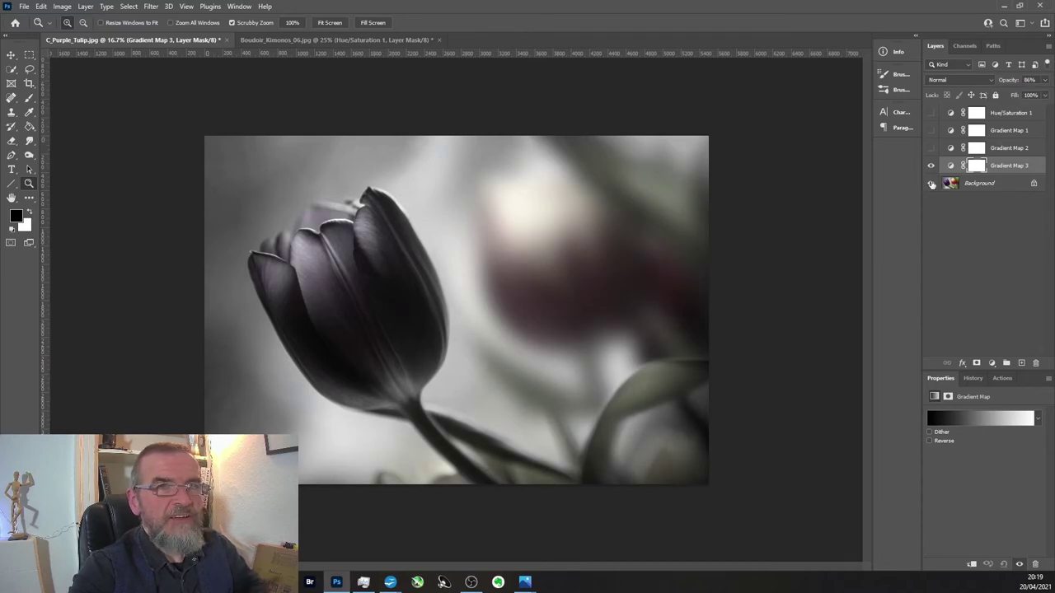
left_click(931, 117)
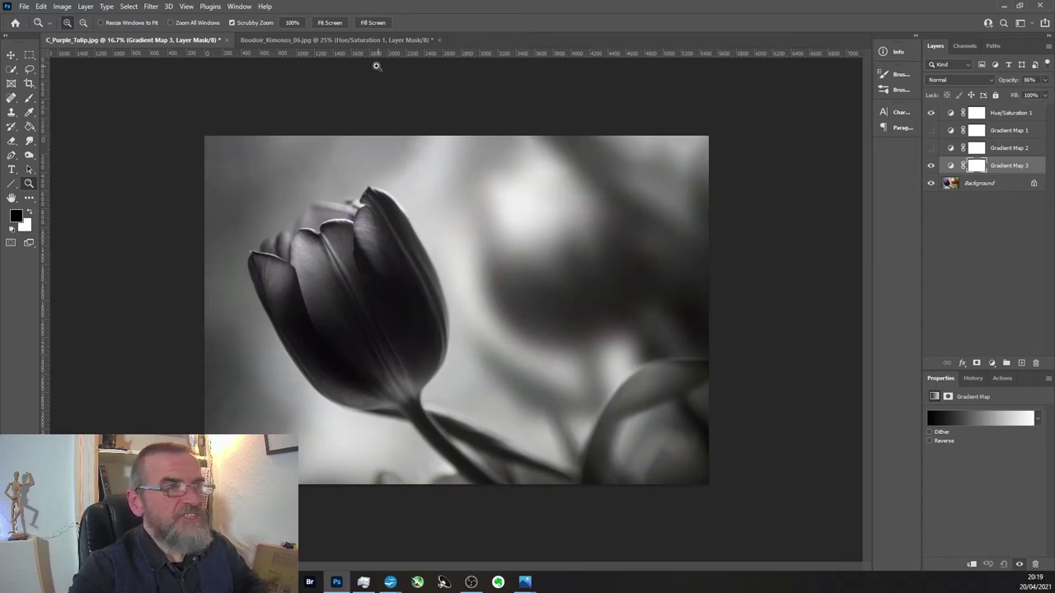
left_click(357, 43)
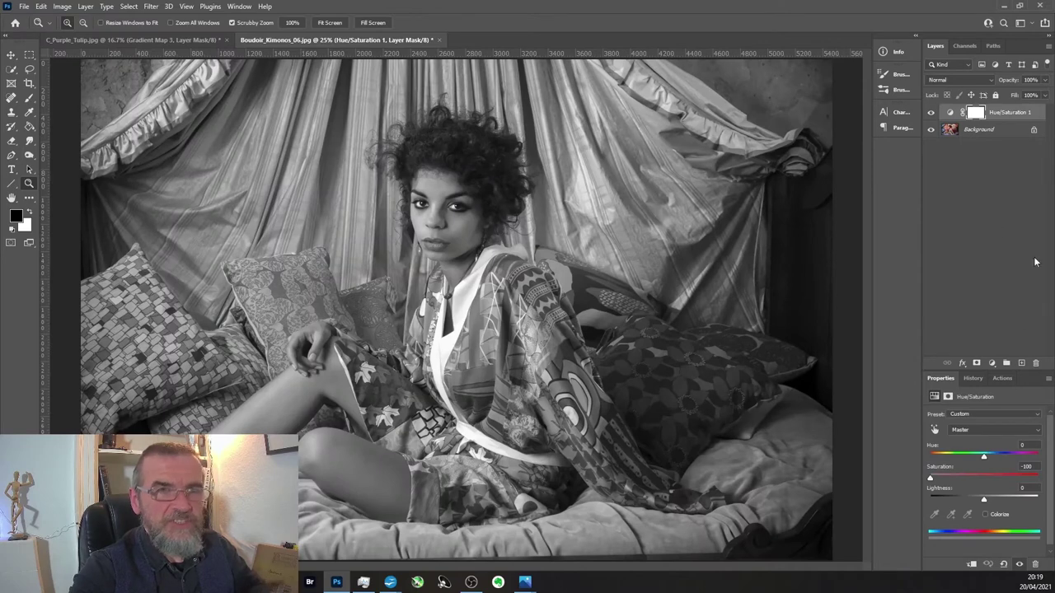
Step: Group the portrait's Hue/Saturation 1 layer and add Gradient Map 1 inside Group 1
key("ctrl+g")
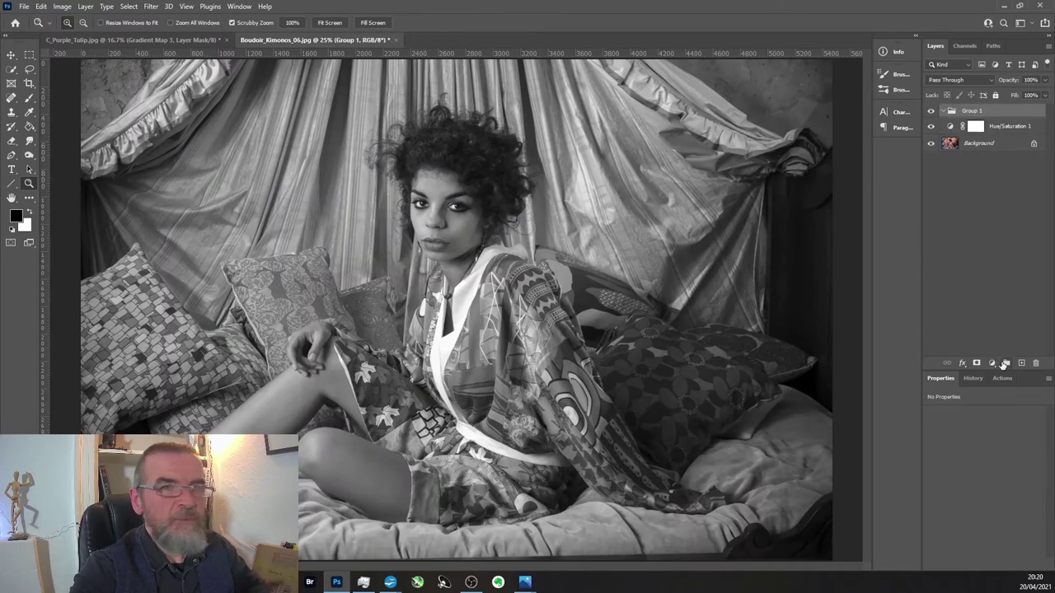
left_click(993, 364)
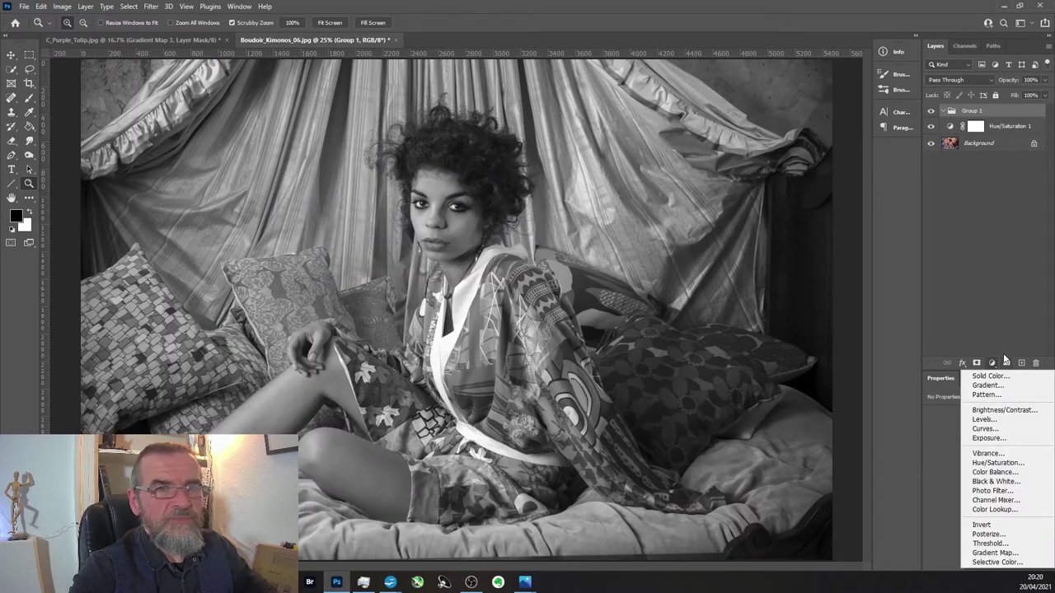
left_click(1022, 553)
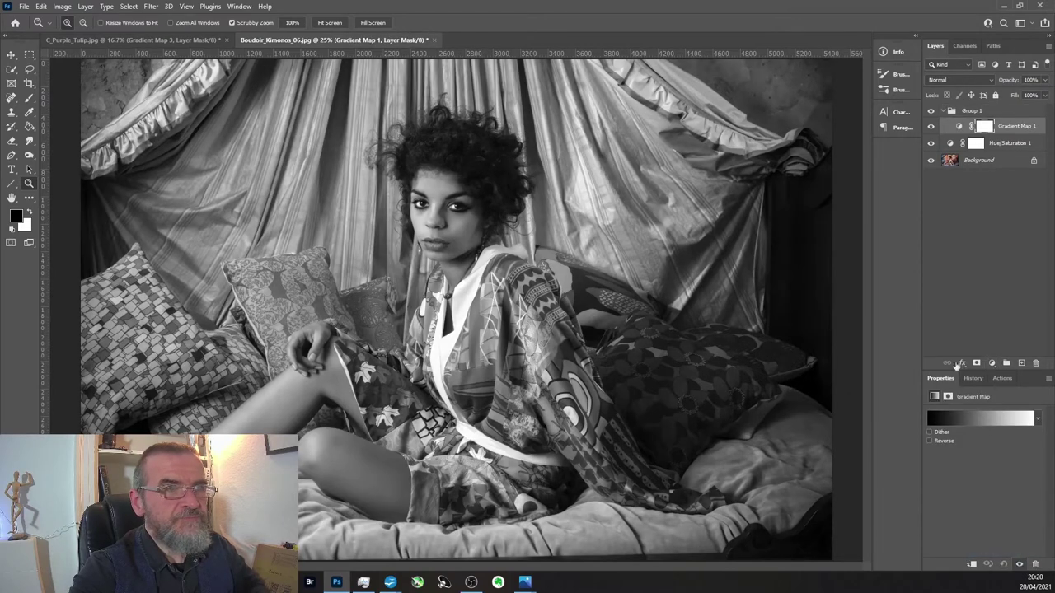
left_click(930, 126)
left_click(930, 126)
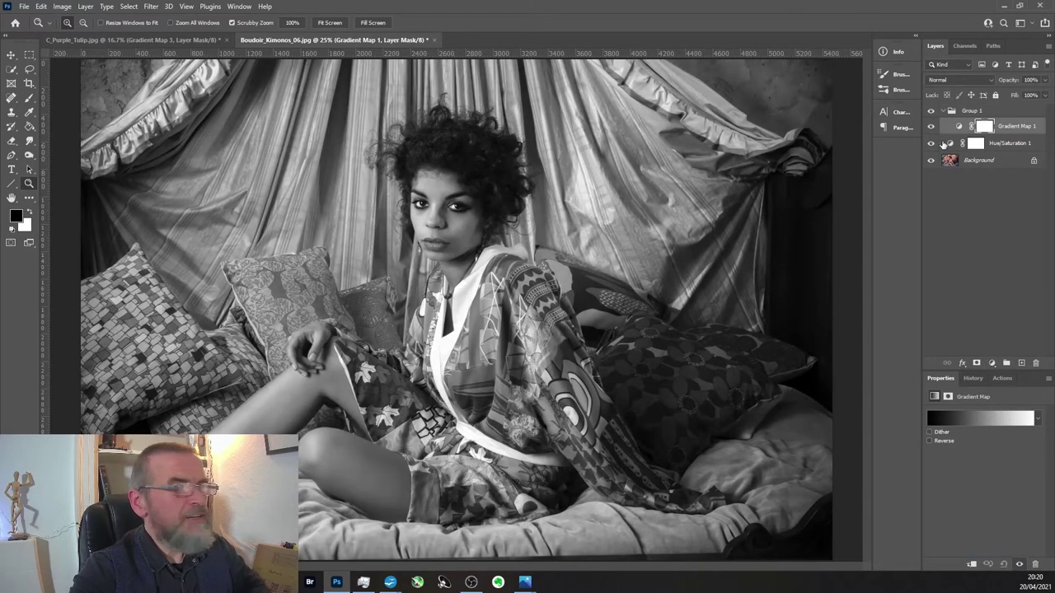
Step: Move Hue/Saturation 1 above Gradient Map 1 and toggle the gradient map to compare
left_click_drag(1000, 146, 996, 121)
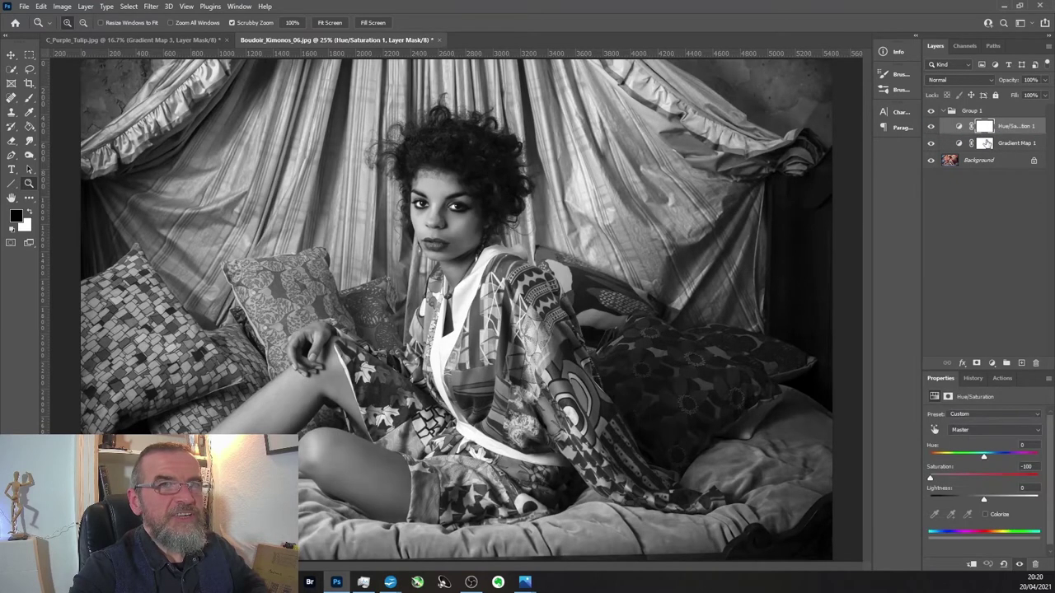
left_click(931, 144)
left_click(930, 145)
left_click(930, 144)
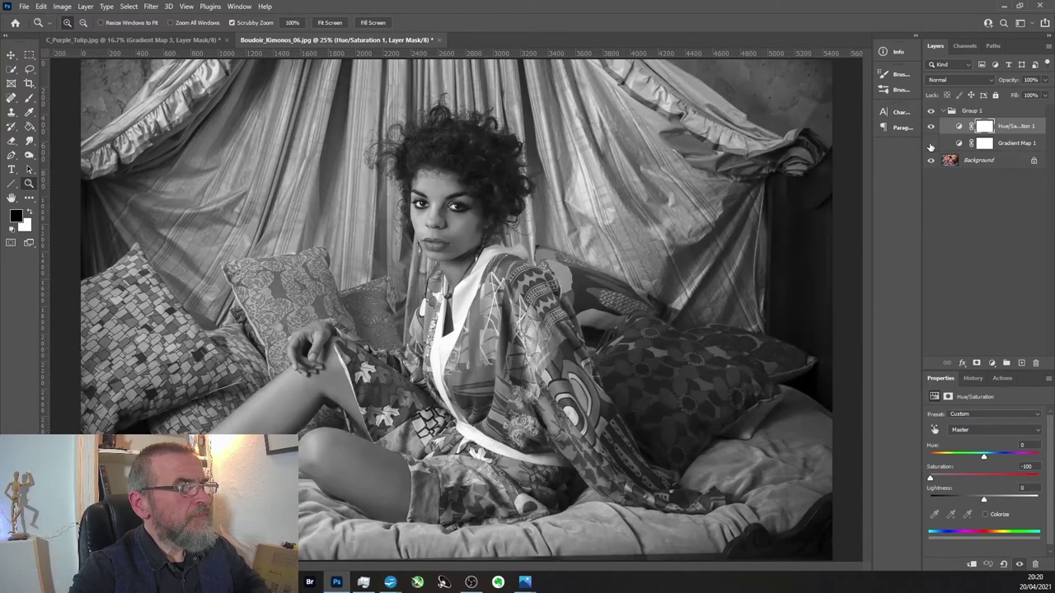
left_click(930, 144)
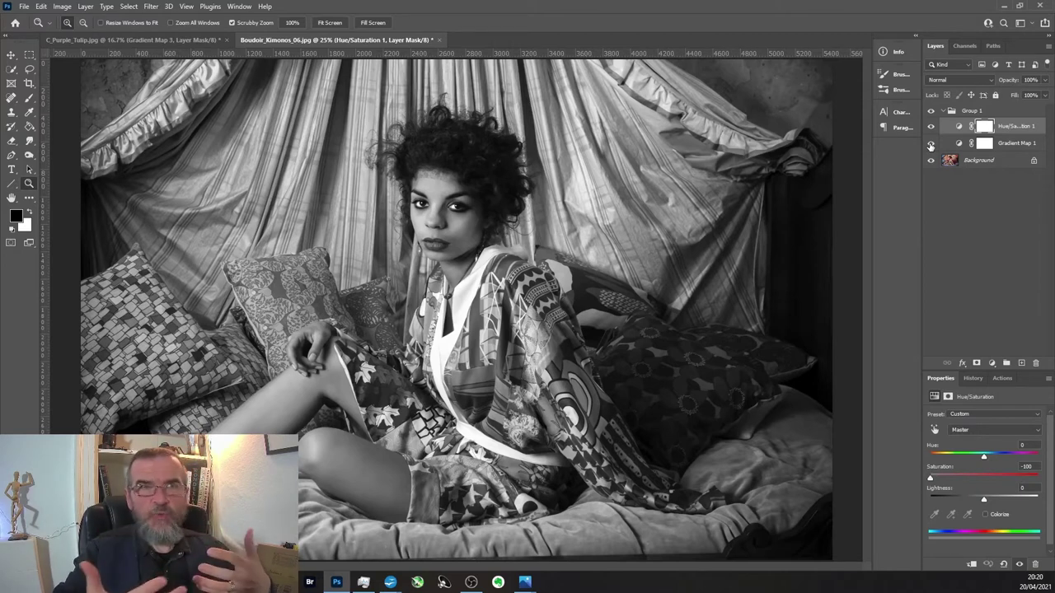
Step: On the tulip, hide Gradient Map 3 and Hue/Saturation 1, select Background, and view the Red channel
left_click(931, 143)
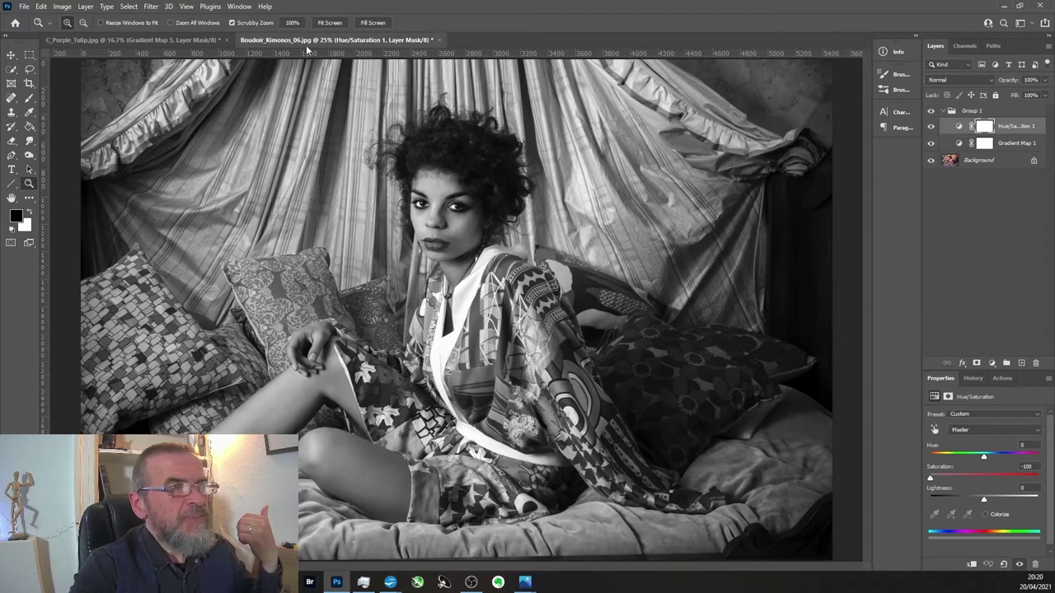
left_click(132, 40)
left_click(931, 165)
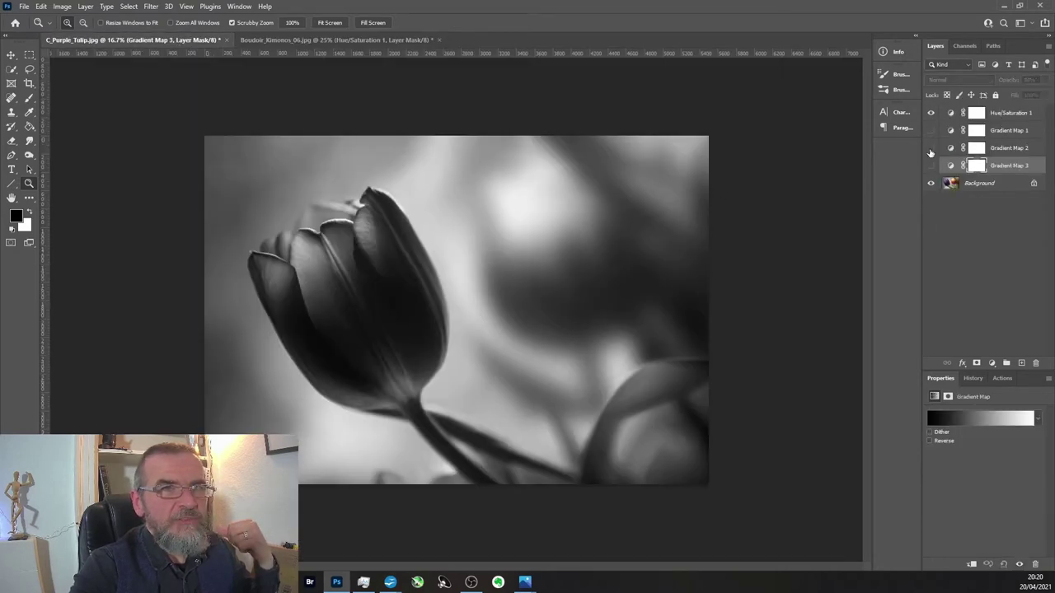
left_click(930, 112)
left_click(985, 185)
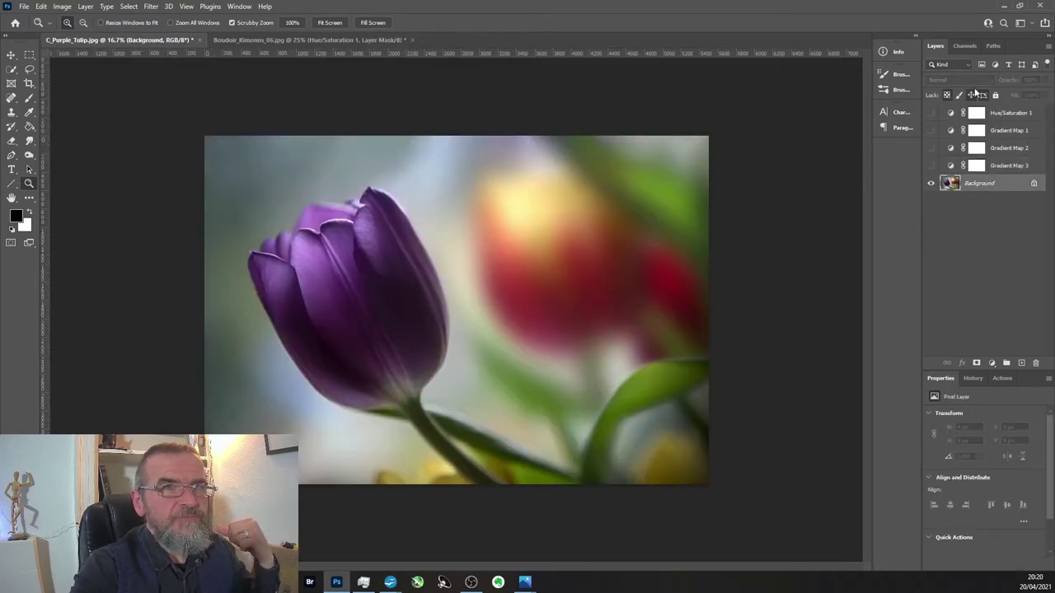
left_click(965, 46)
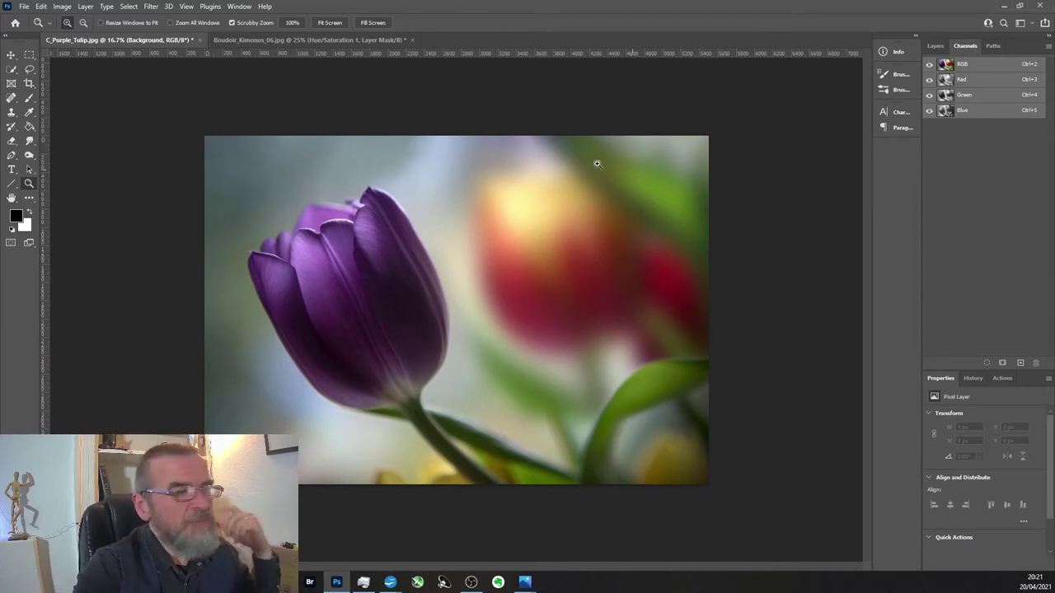
left_click(965, 81)
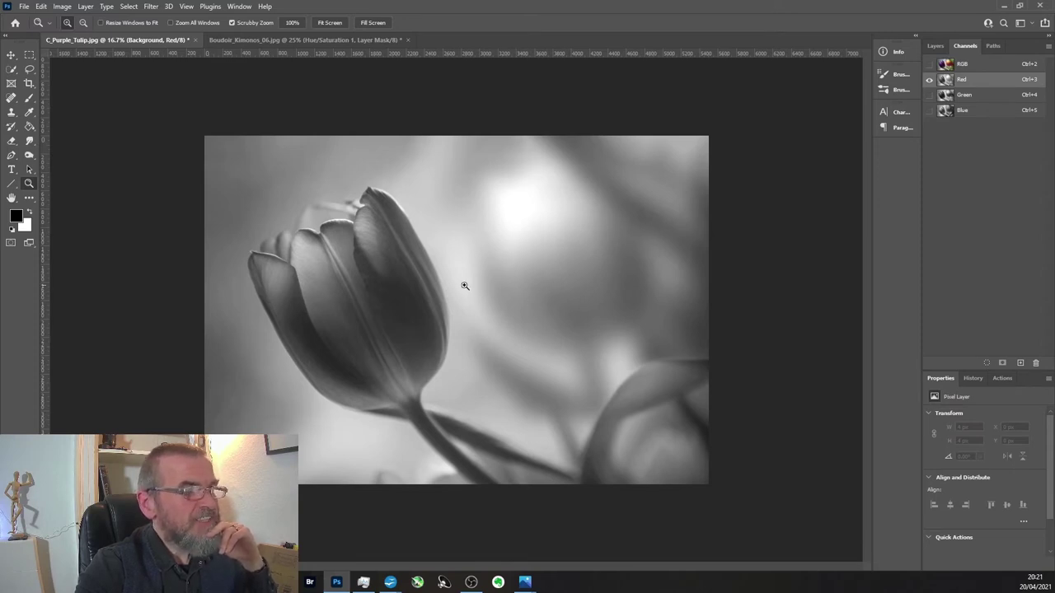
Step: View the tulip's Green, Blue and Red channels alone in turn, then return to the RGB composite
left_click(974, 97)
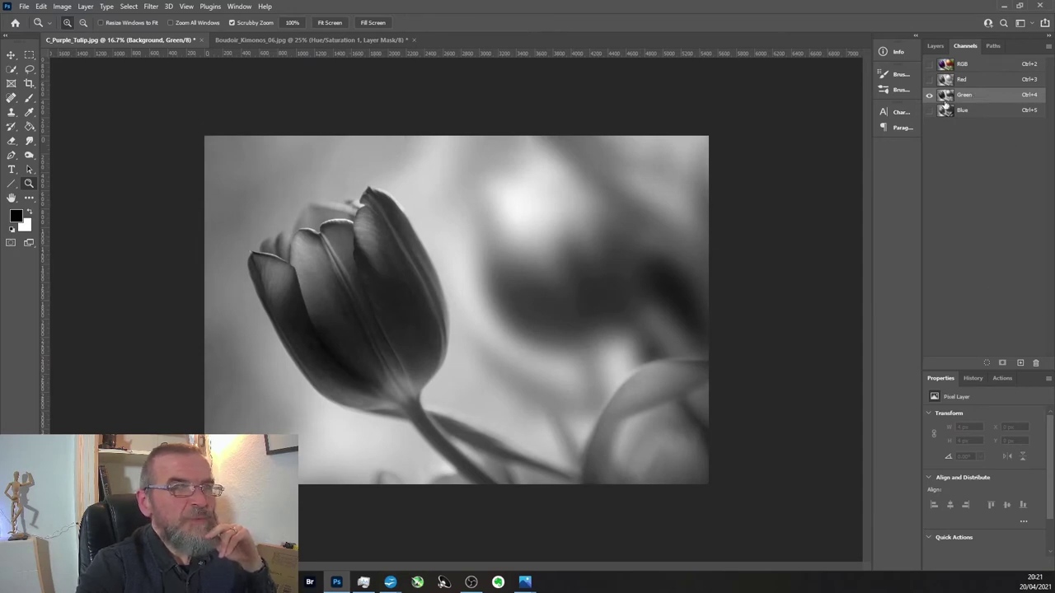
left_click(976, 112)
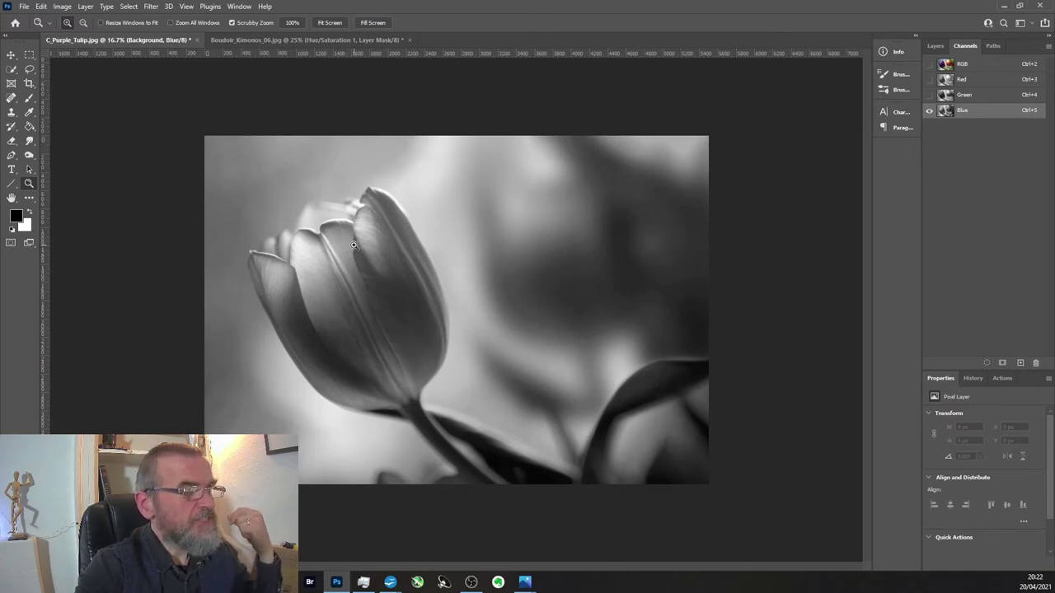
left_click(982, 81)
left_click(989, 97)
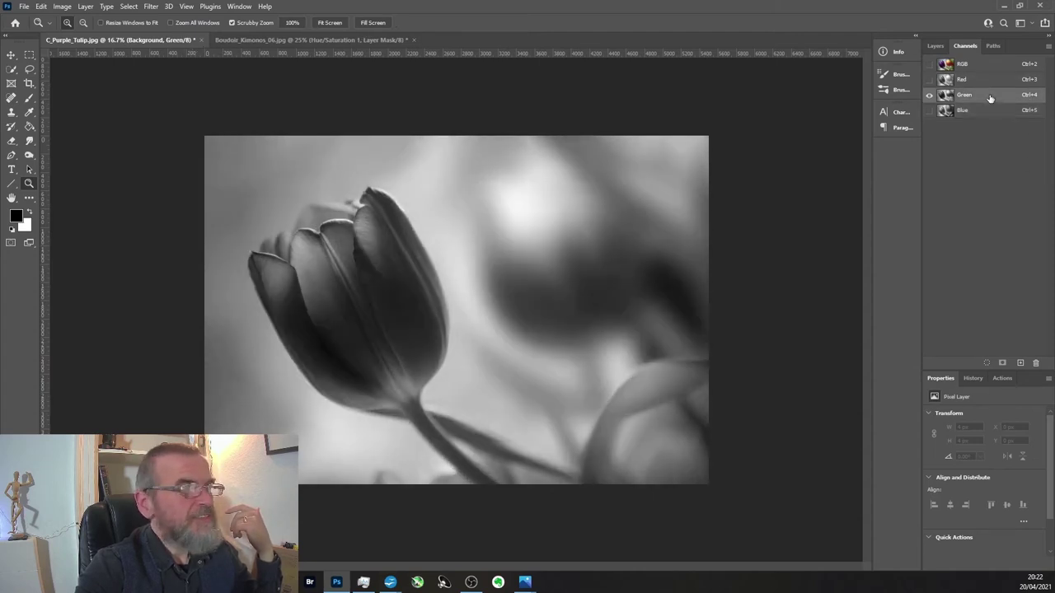
left_click(989, 111)
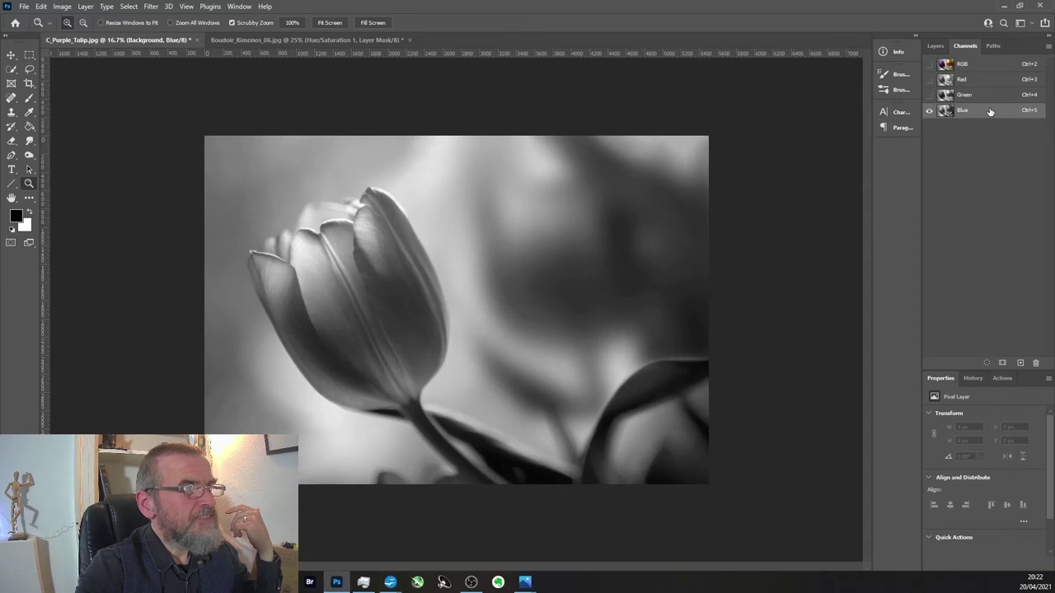
left_click(991, 96)
left_click(987, 82)
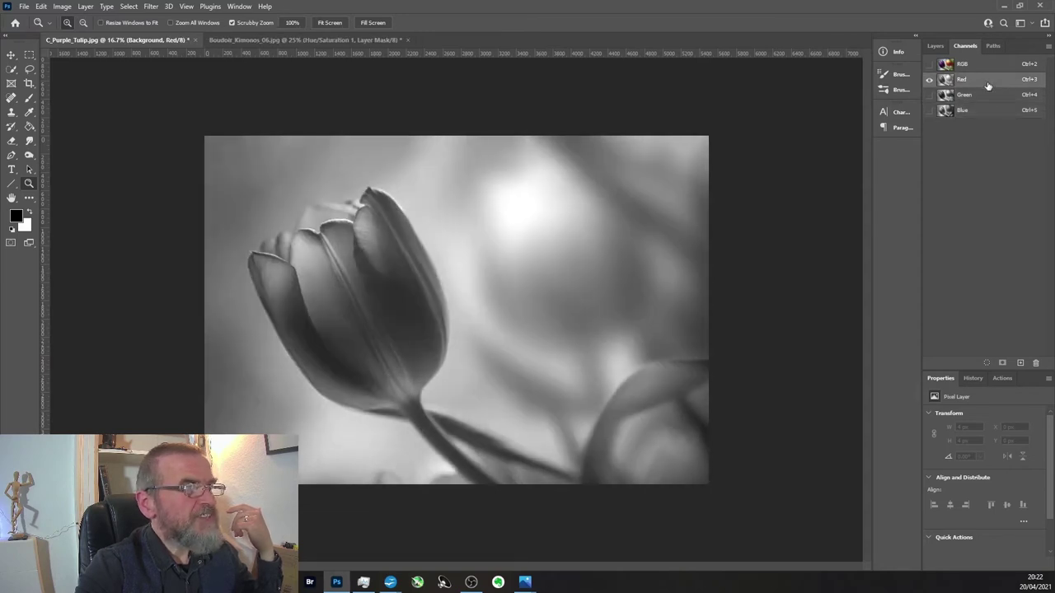
left_click(986, 97)
left_click(983, 112)
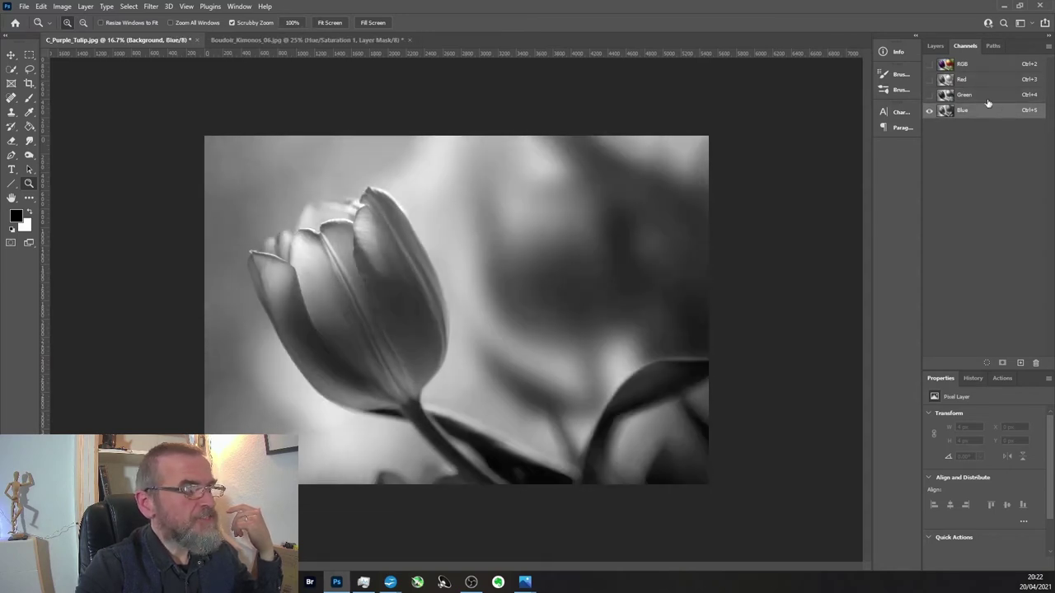
left_click(988, 98)
left_click(989, 85)
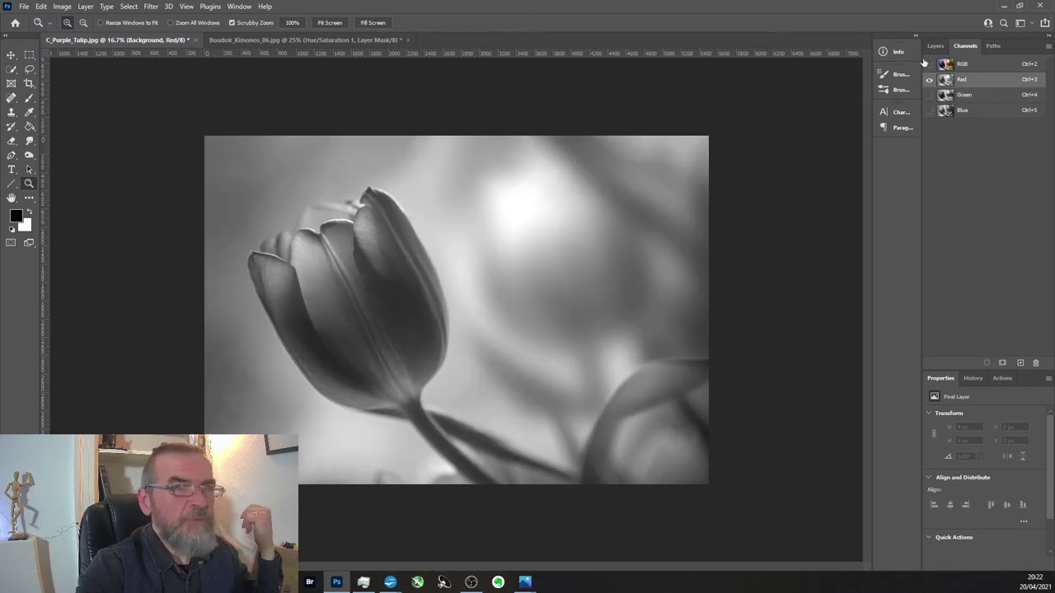
left_click(969, 66)
Step: On the kimono portrait, hide the Gradient Map adjustment and select the Background layer to reveal the colour photo
left_click(276, 37)
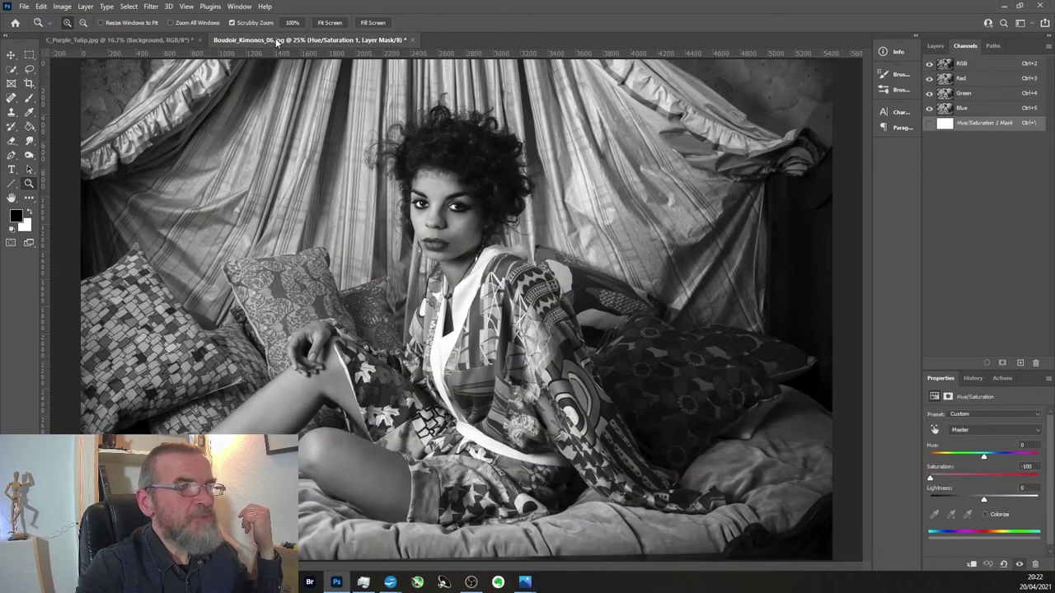
left_click(935, 45)
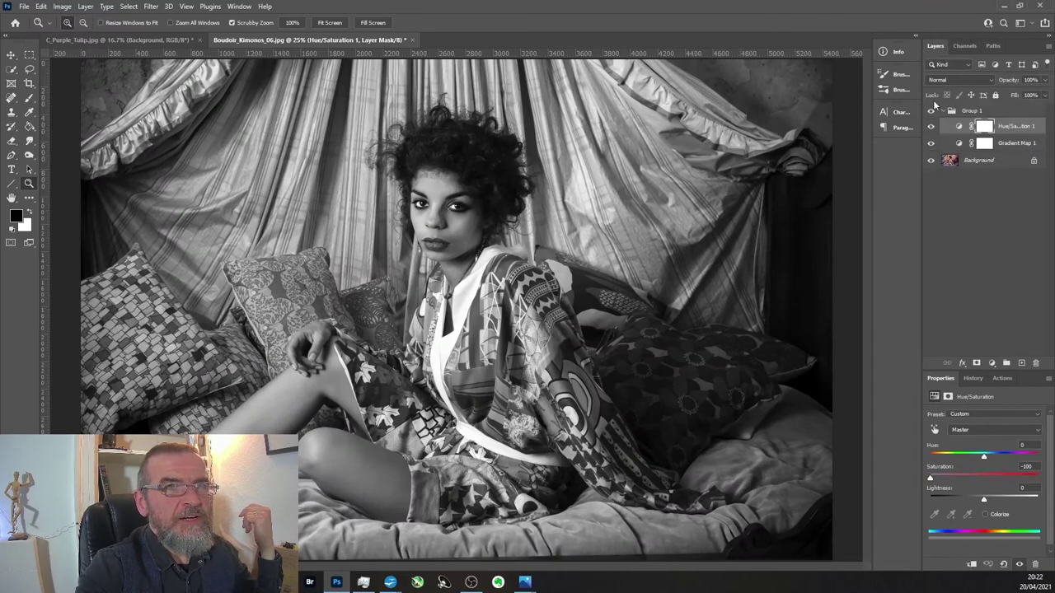
left_click(931, 126)
left_click(931, 127)
left_click(931, 143)
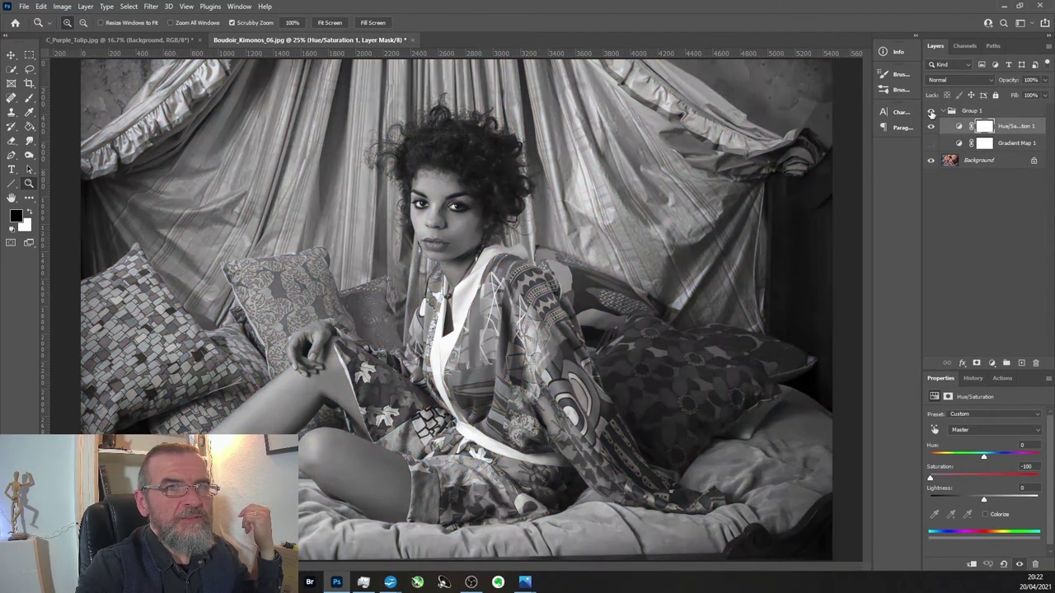
left_click(993, 161)
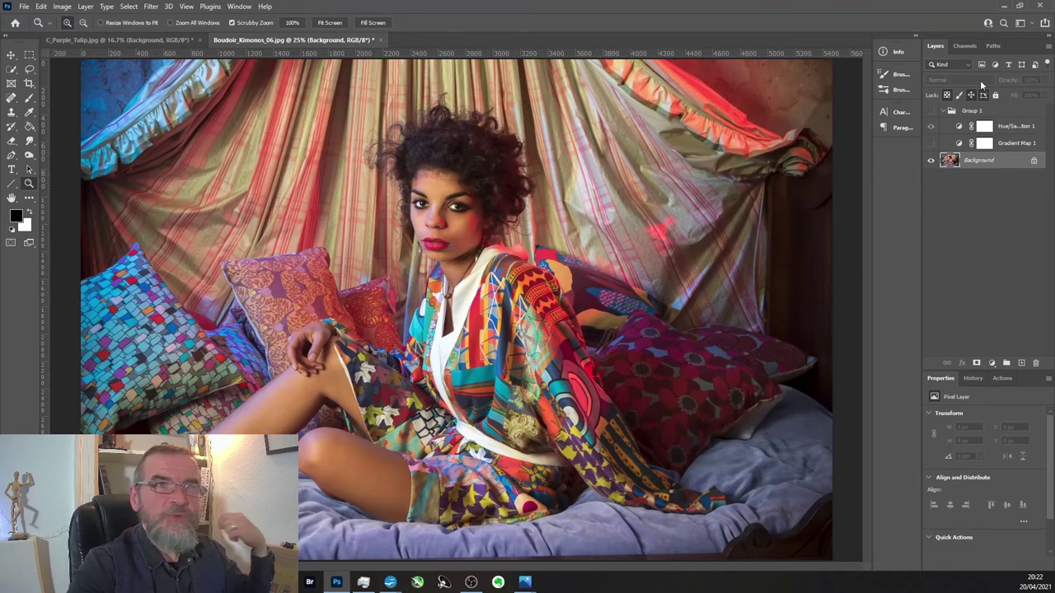
left_click(965, 47)
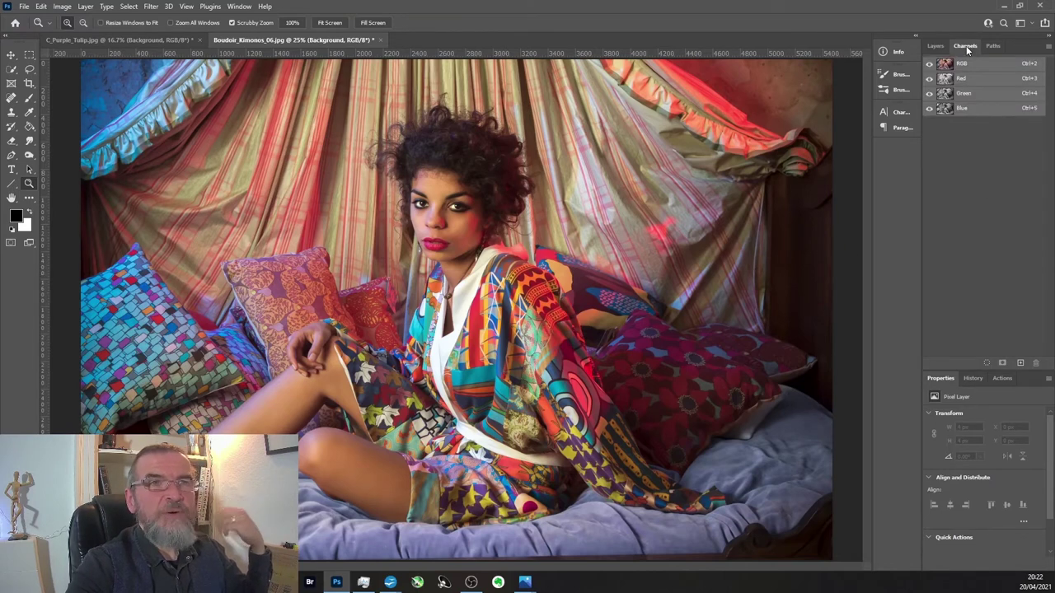
Step: View the portrait's Red, Green and Blue channels one at a time in greyscale
left_click(971, 79)
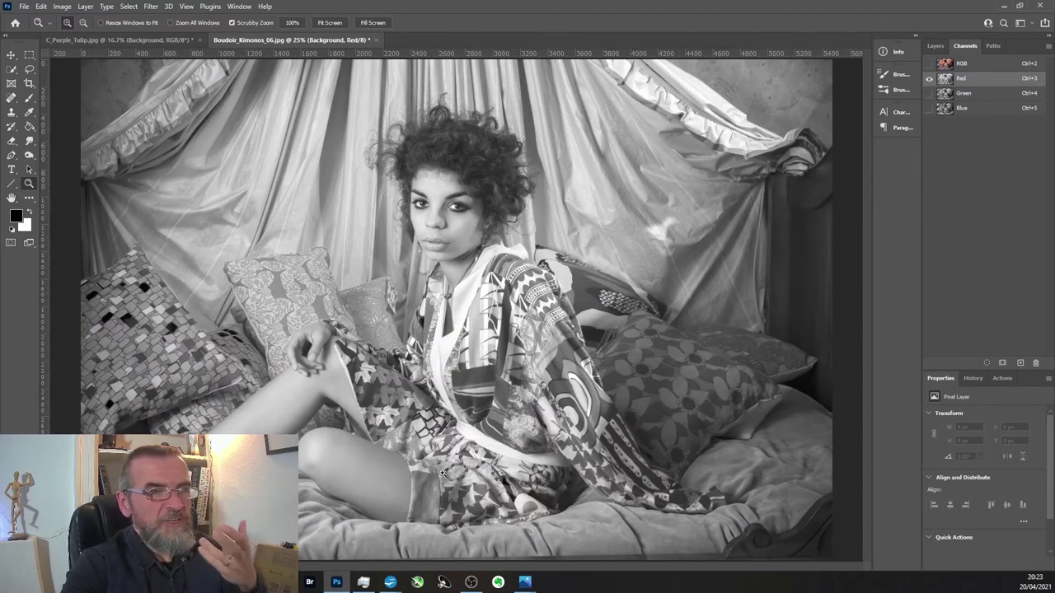
left_click(988, 97)
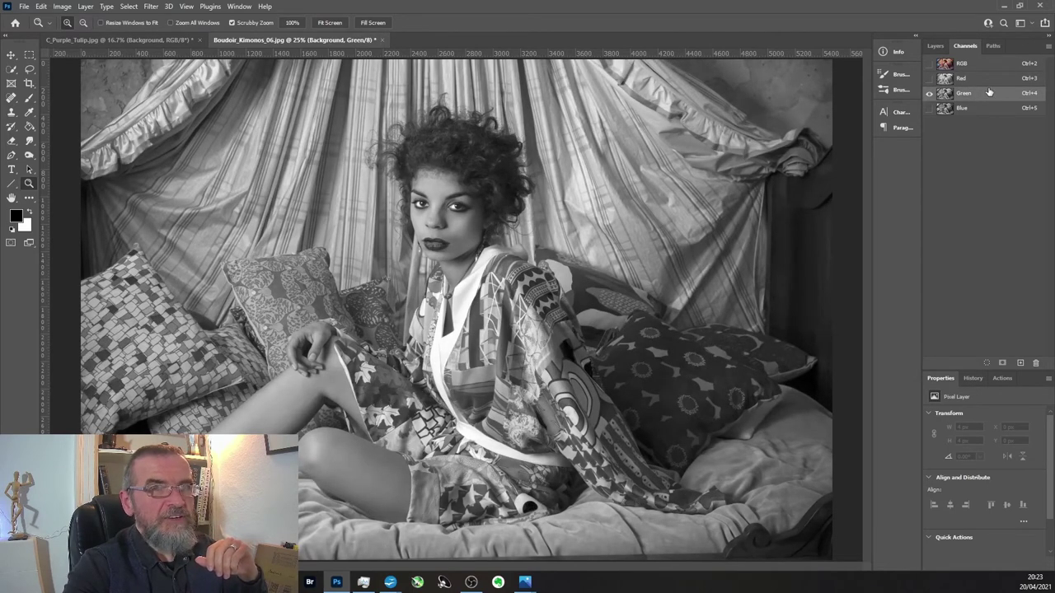
left_click(989, 79)
left_click(987, 97)
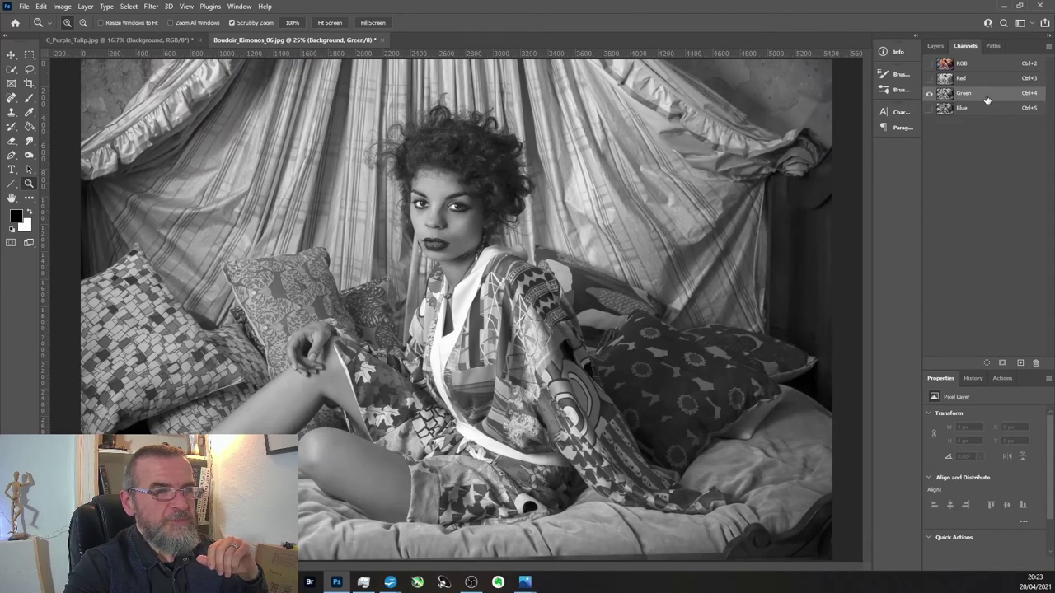
left_click(983, 109)
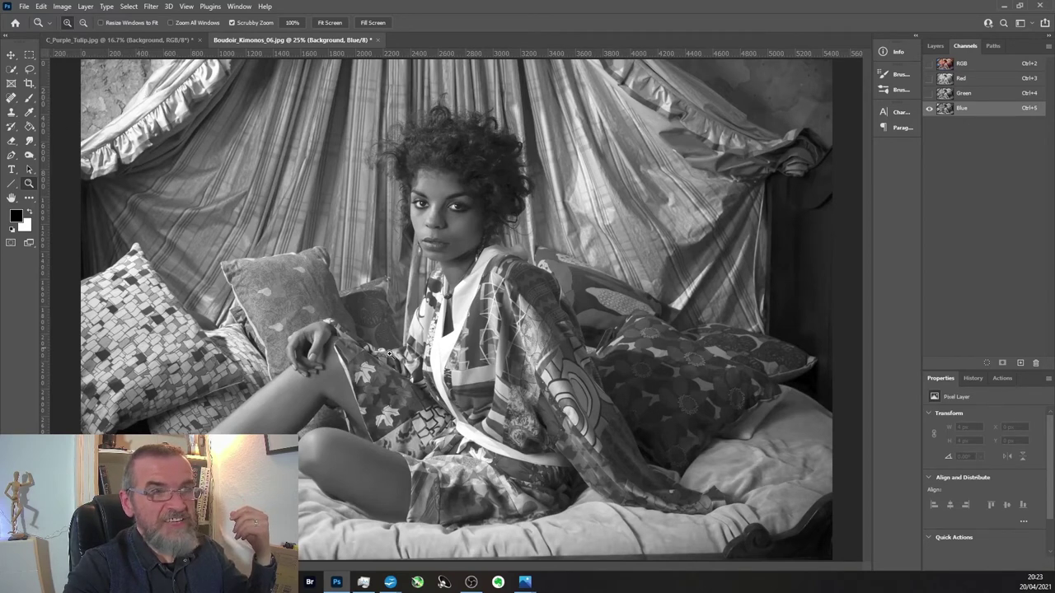
left_click(977, 80)
left_click(980, 110)
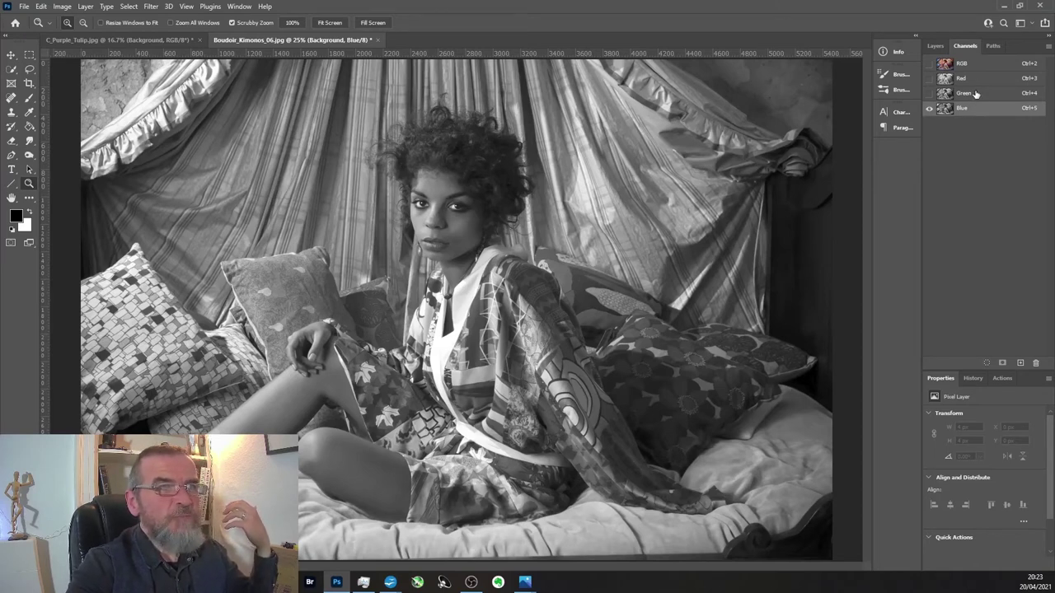
Step: Cycle through the Green, Blue and Red channels again, finishing on the bright Red channel
left_click(975, 94)
left_click(970, 109)
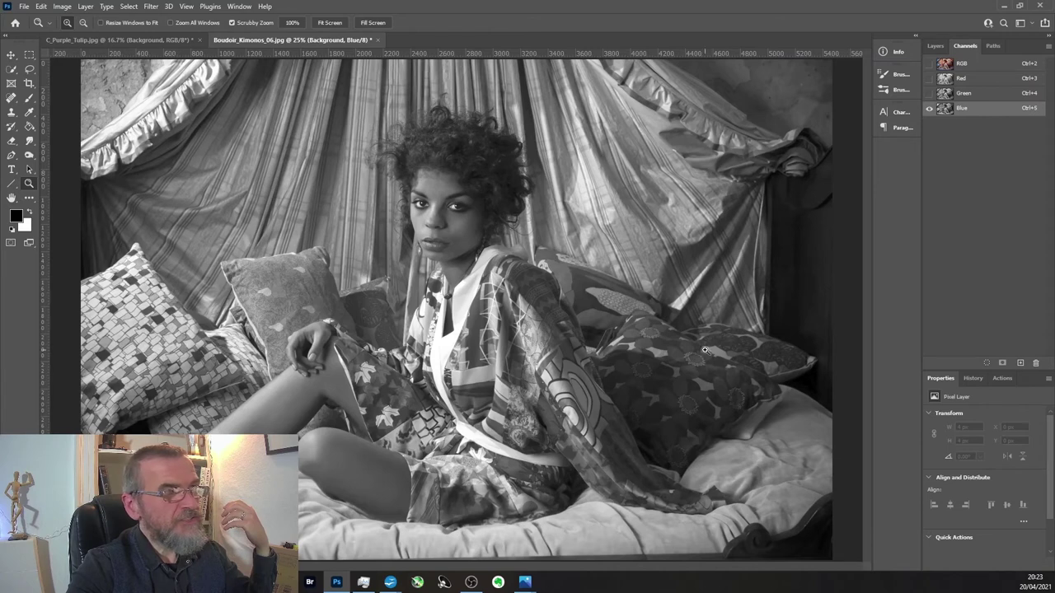
left_click(980, 94)
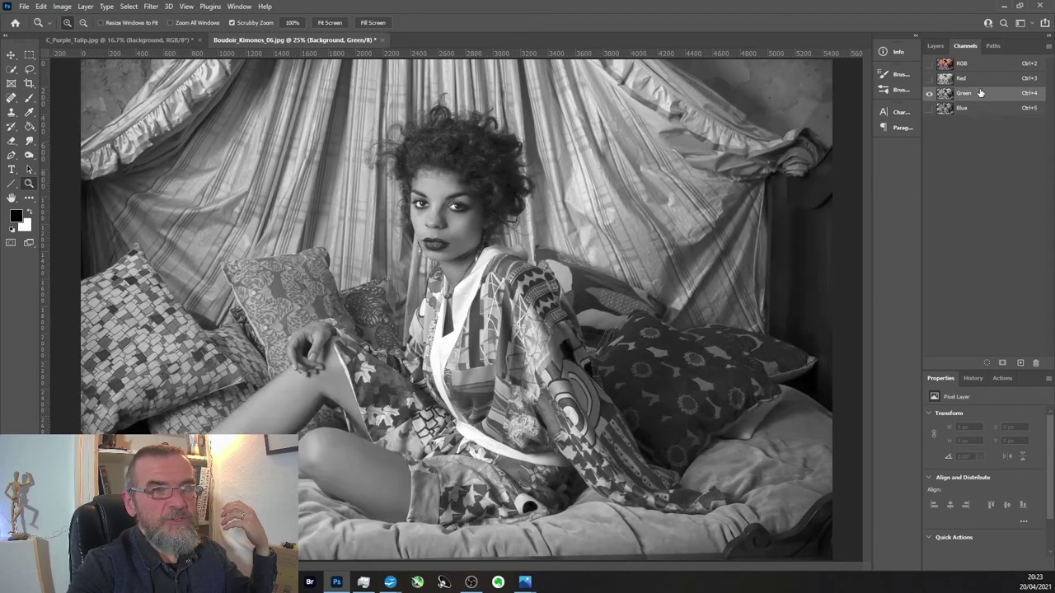
left_click(980, 80)
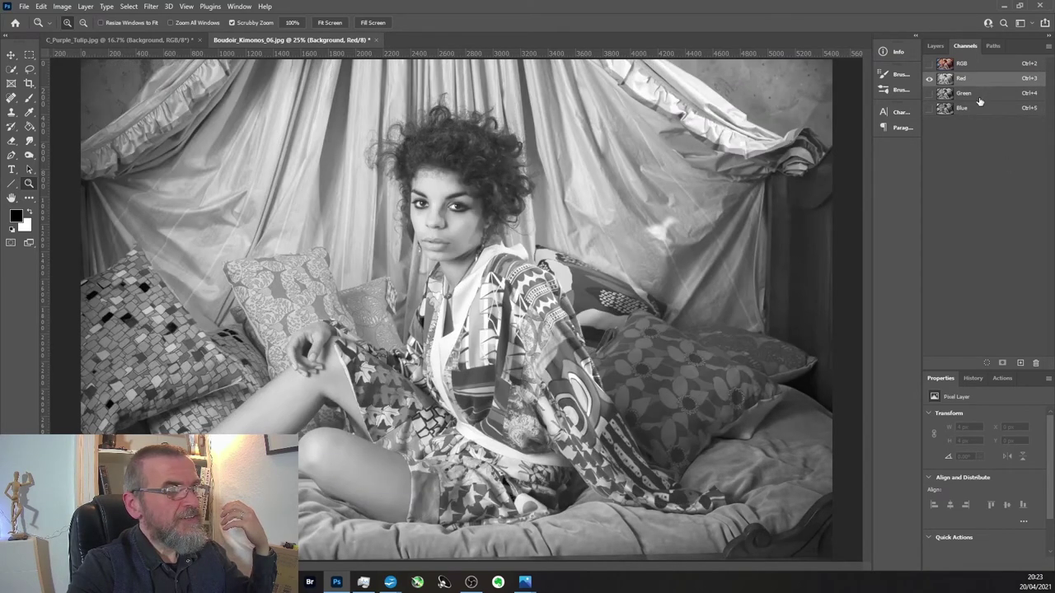
left_click(979, 109)
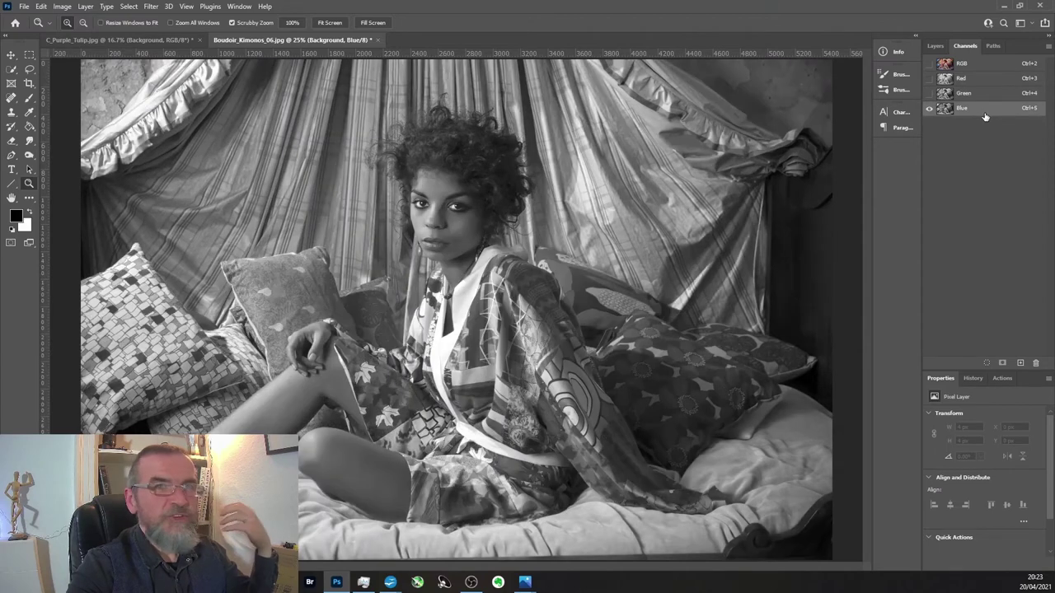
left_click(984, 98)
left_click(987, 80)
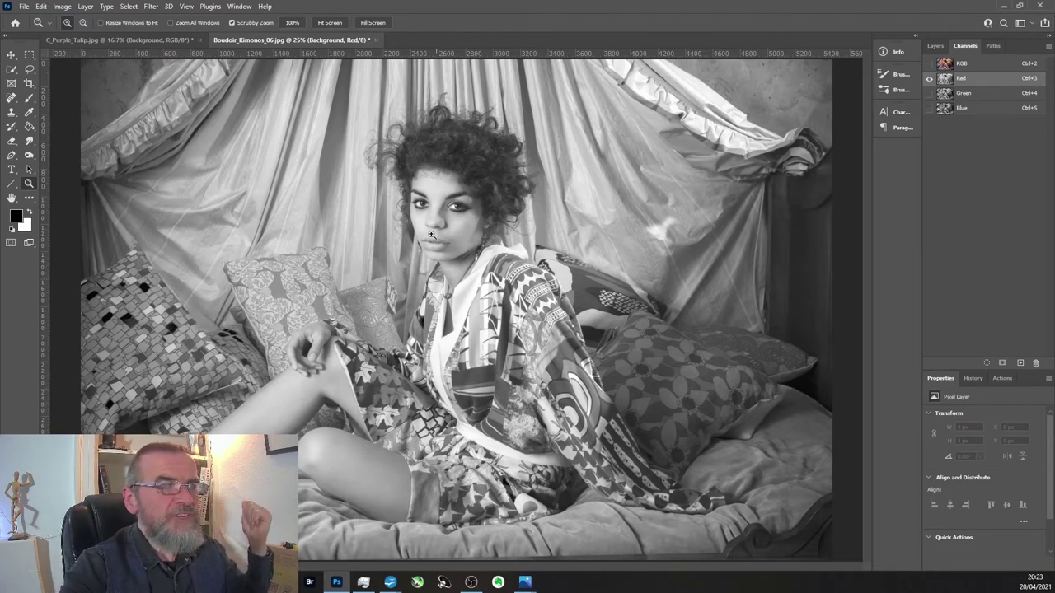
Step: Zoom to 100% on the model's face and compare it in Blue, Green, RGB and Red, ending on Green
left_click_drag(426, 241, 479, 249)
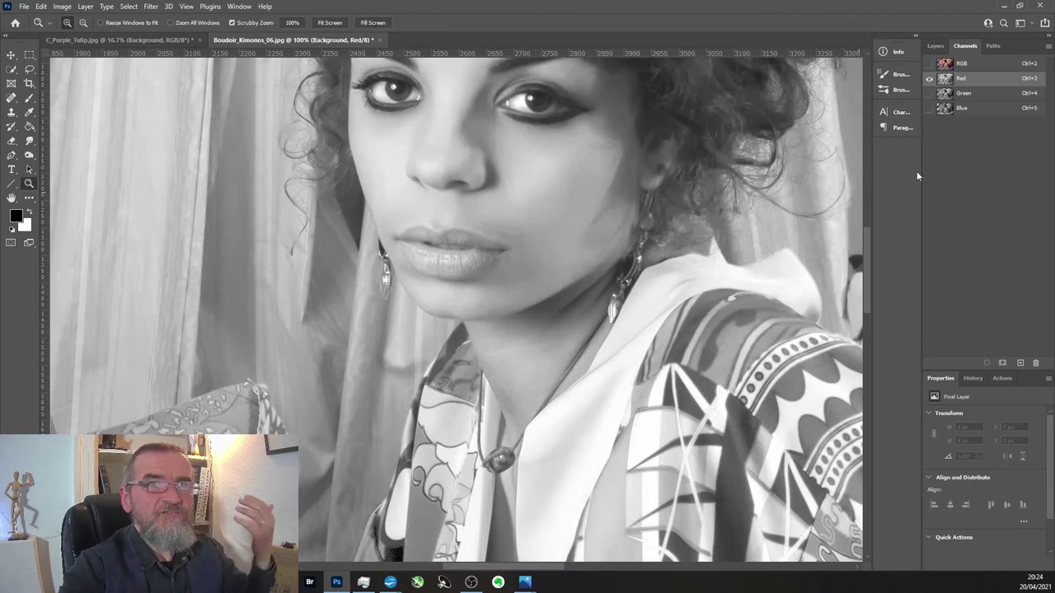
left_click(962, 108)
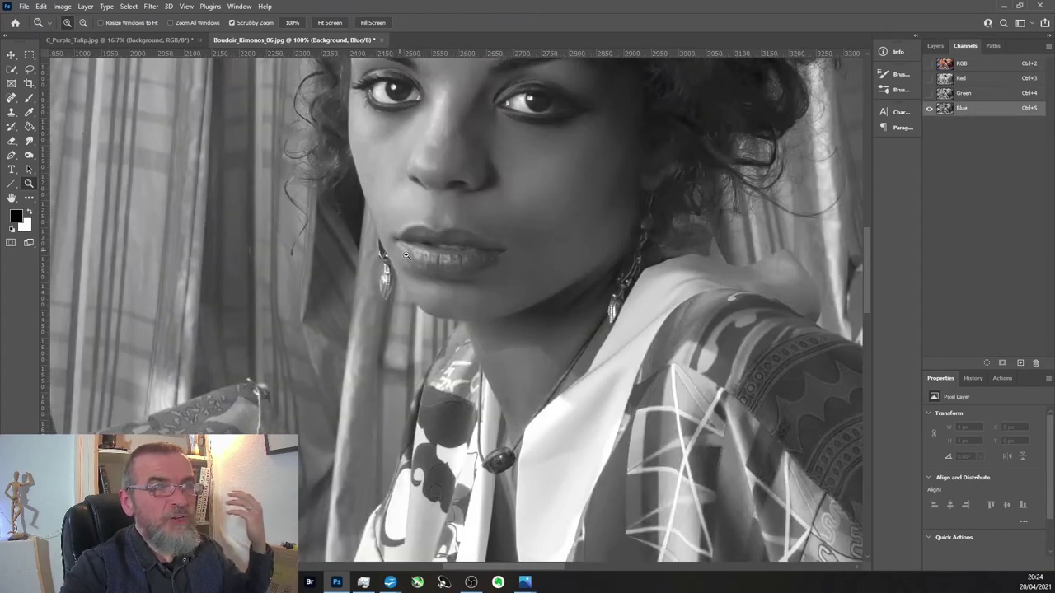
left_click(984, 96)
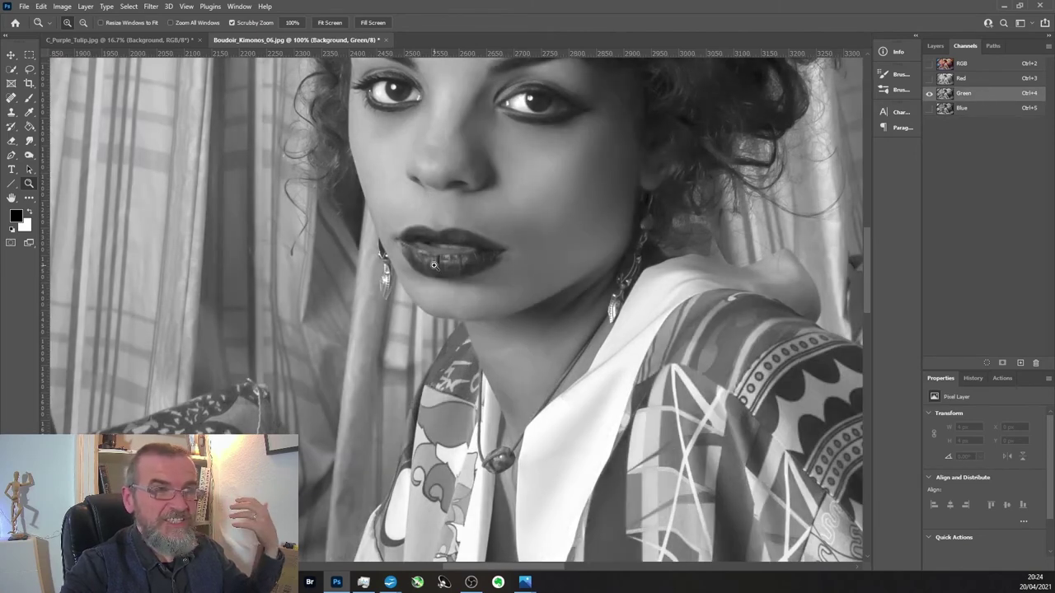
left_click(929, 64)
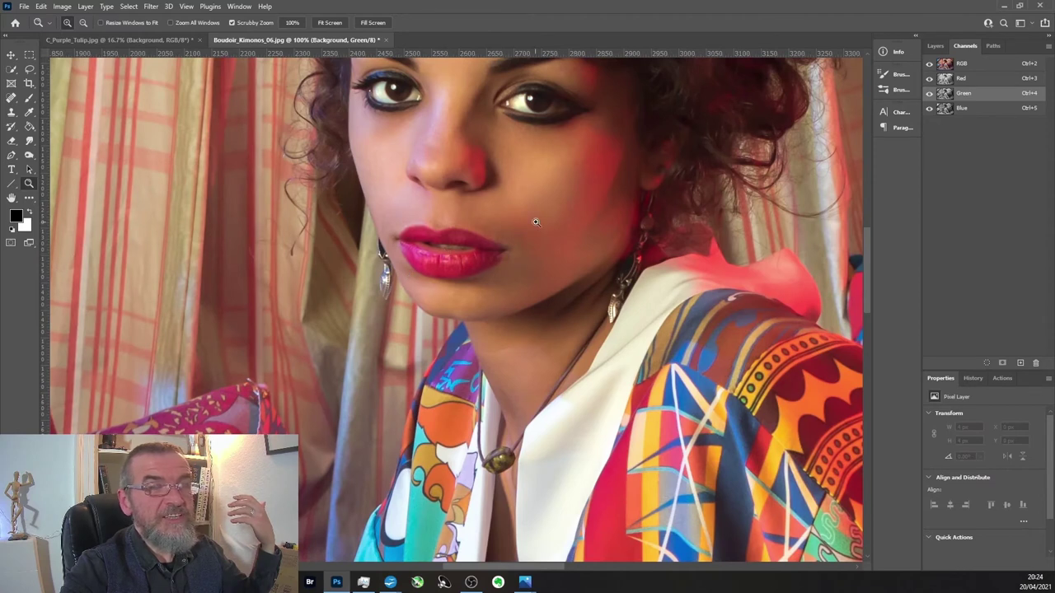
left_click(978, 80)
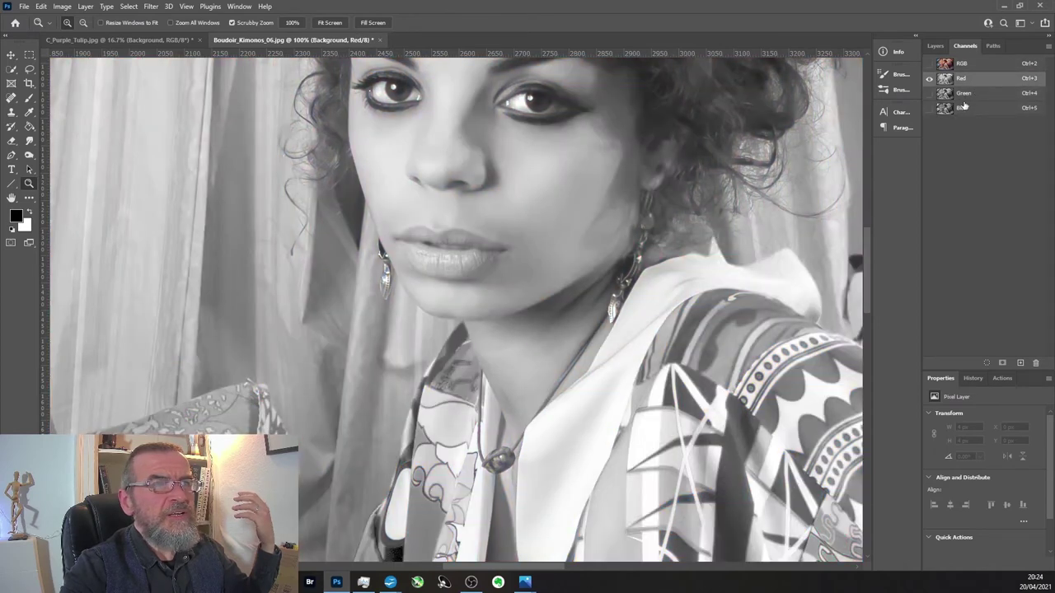
left_click(963, 107)
left_click(977, 95)
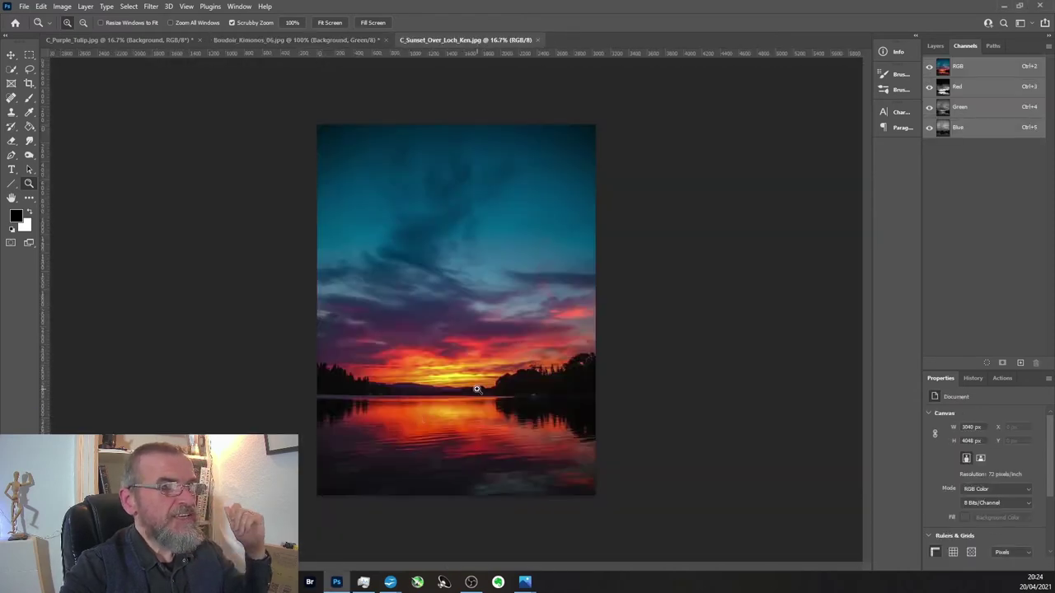
Step: Zoom the Loch Ken sunset photo in from 16.7% to 25% with one Zoom tool click
left_click(476, 391)
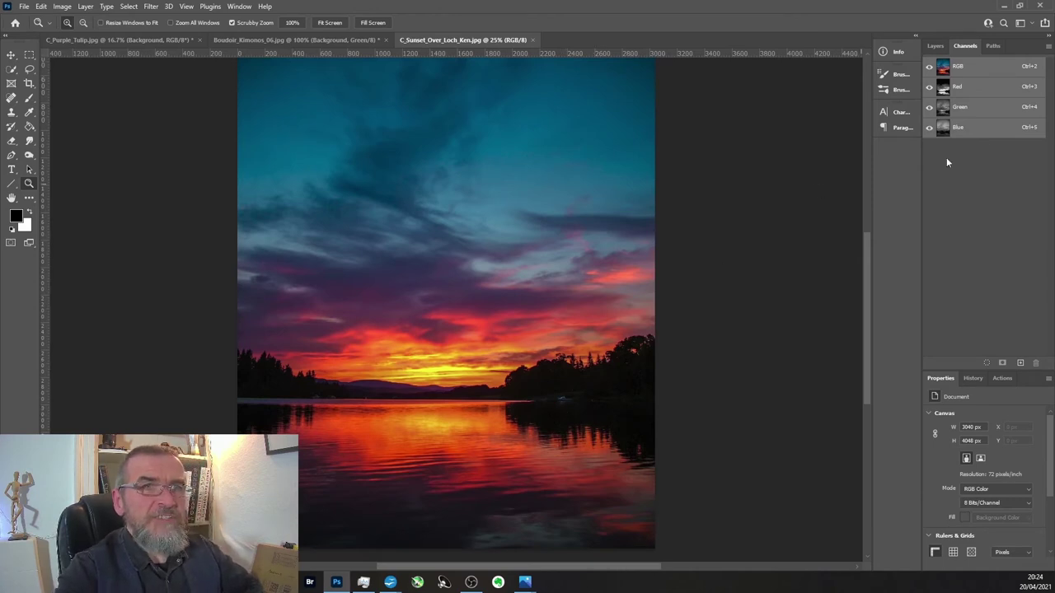
Step: Compare the sunset's Red, Green and Blue channels in greyscale, then return to the RGB composite
left_click(982, 88)
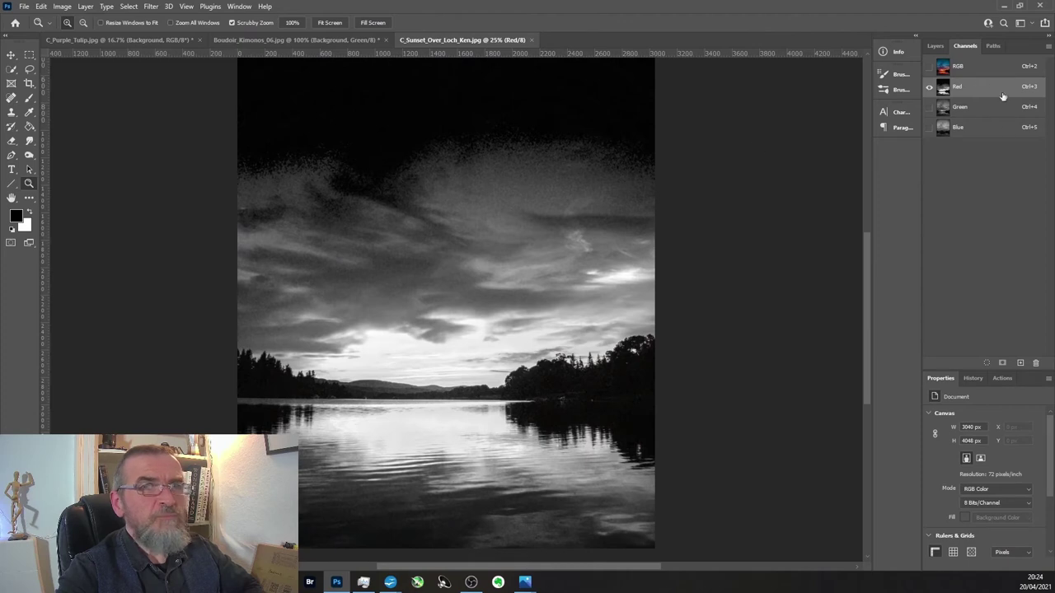
left_click(981, 69)
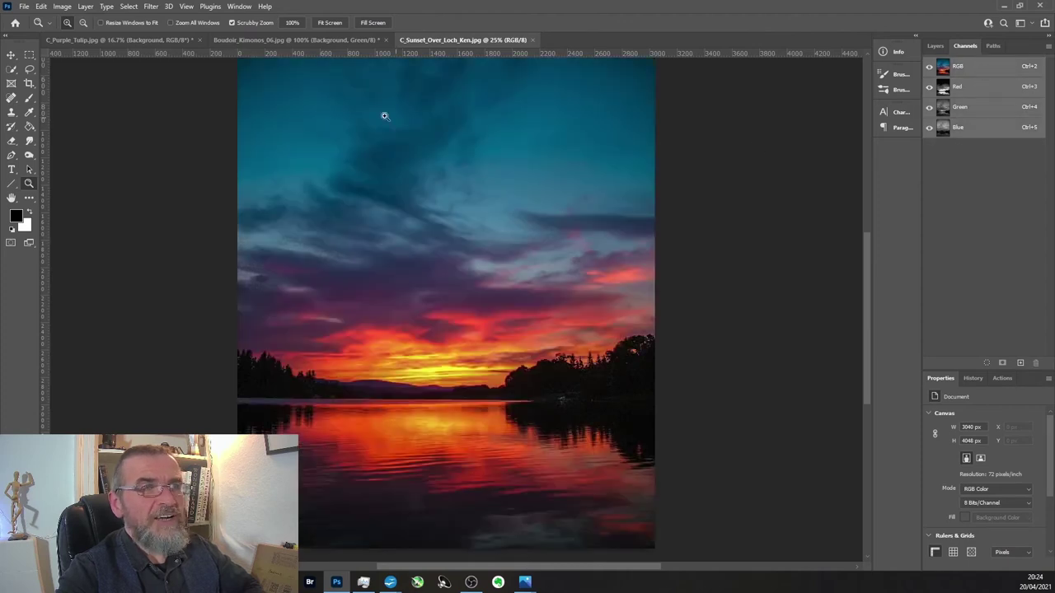
left_click(981, 88)
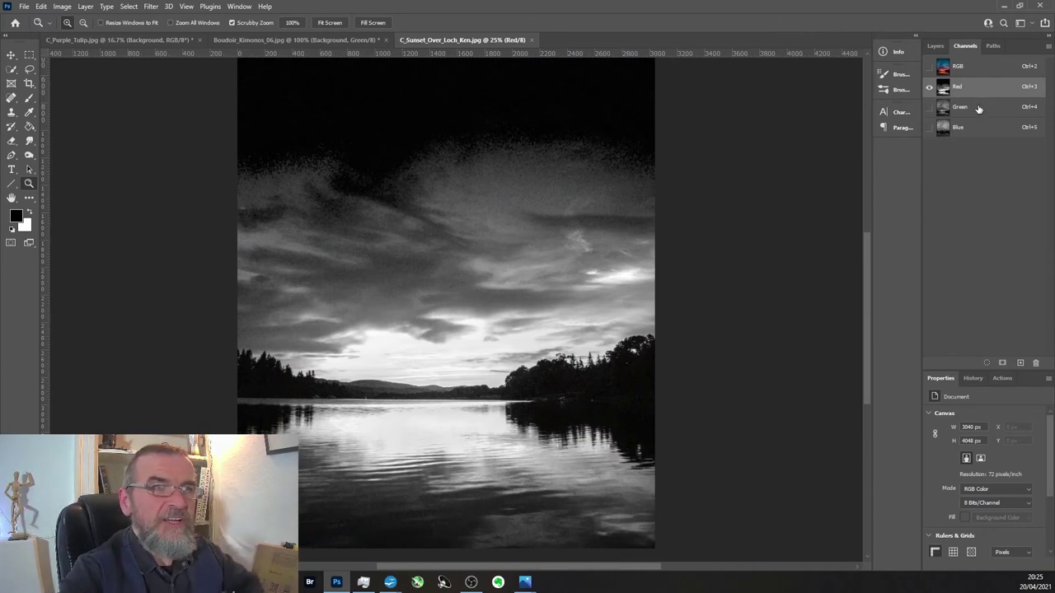
left_click(974, 109)
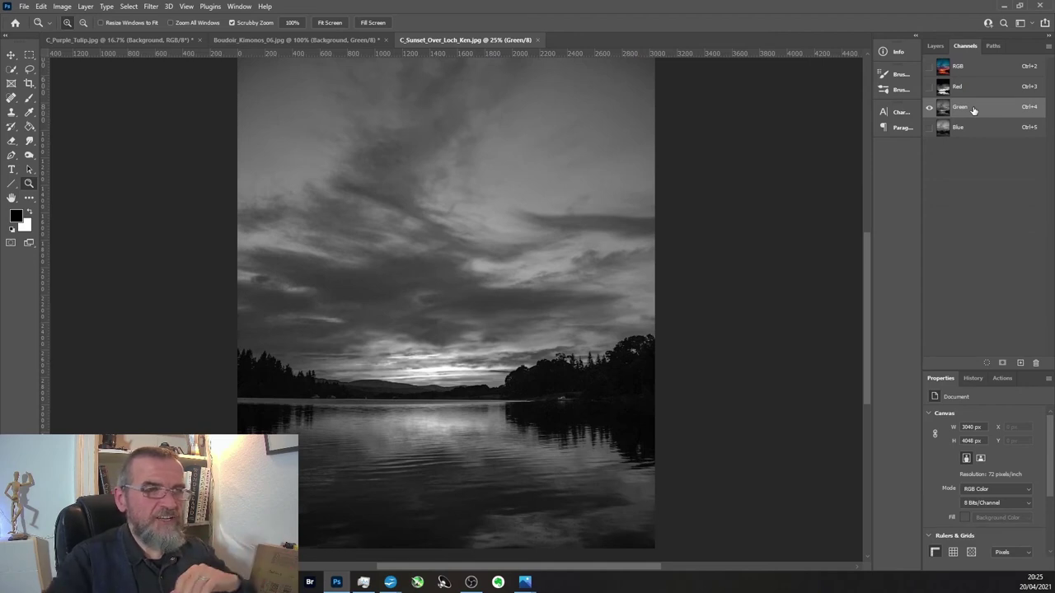
left_click(969, 128)
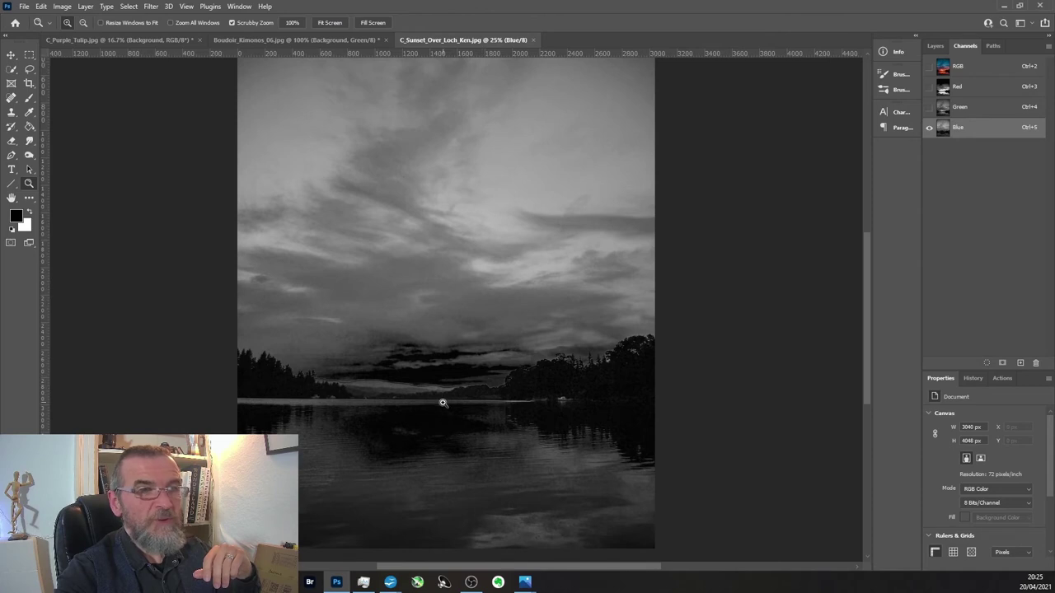
left_click(977, 69)
Step: Flick through Blue, Red, Green, Blue, Green and Red again, then restore full colour and the layers list
left_click(975, 133)
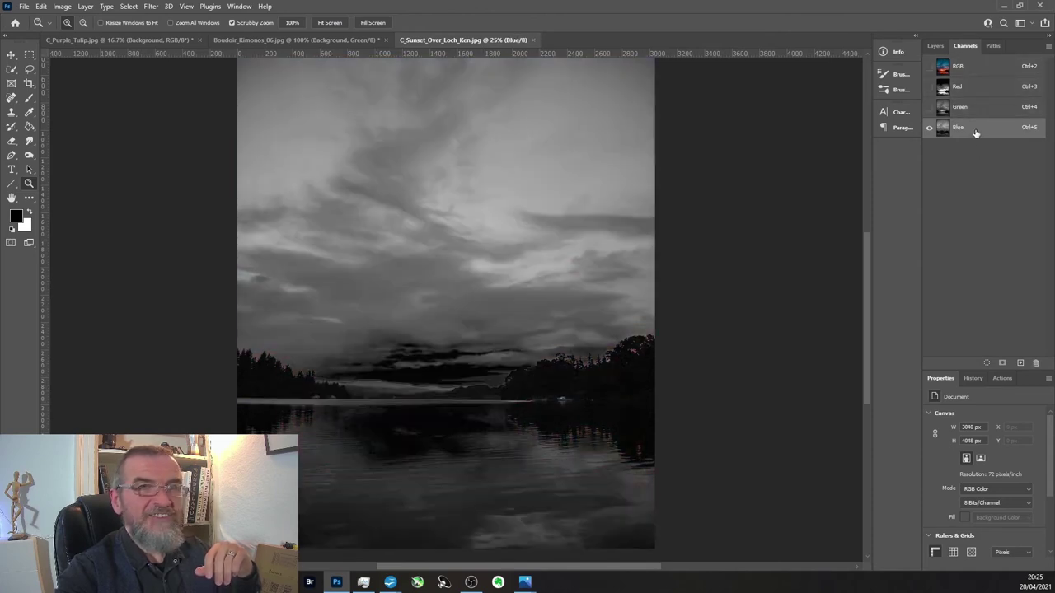
left_click(985, 91)
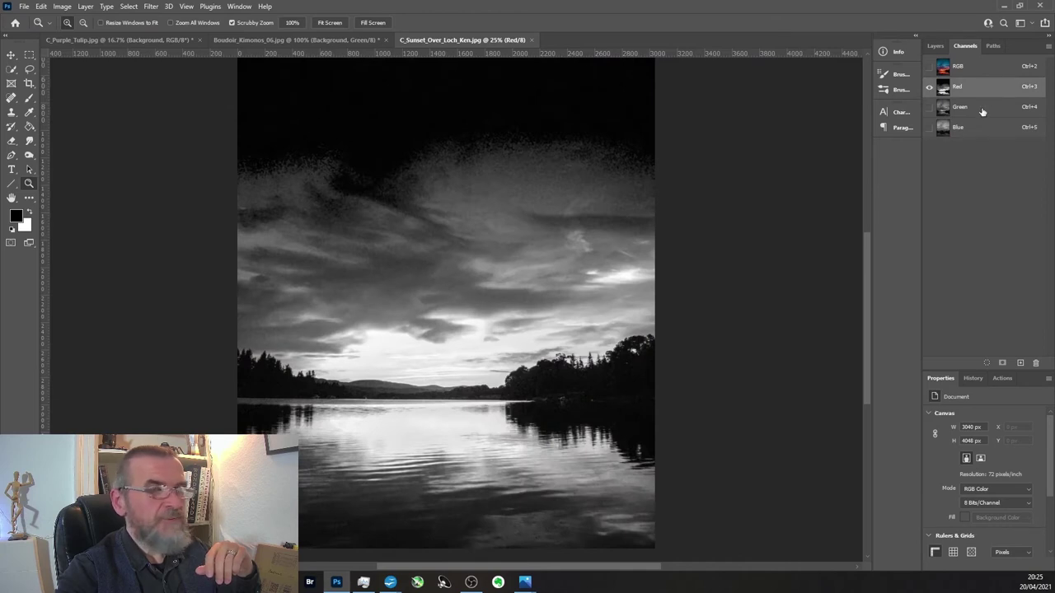
left_click(983, 107)
left_click(972, 135)
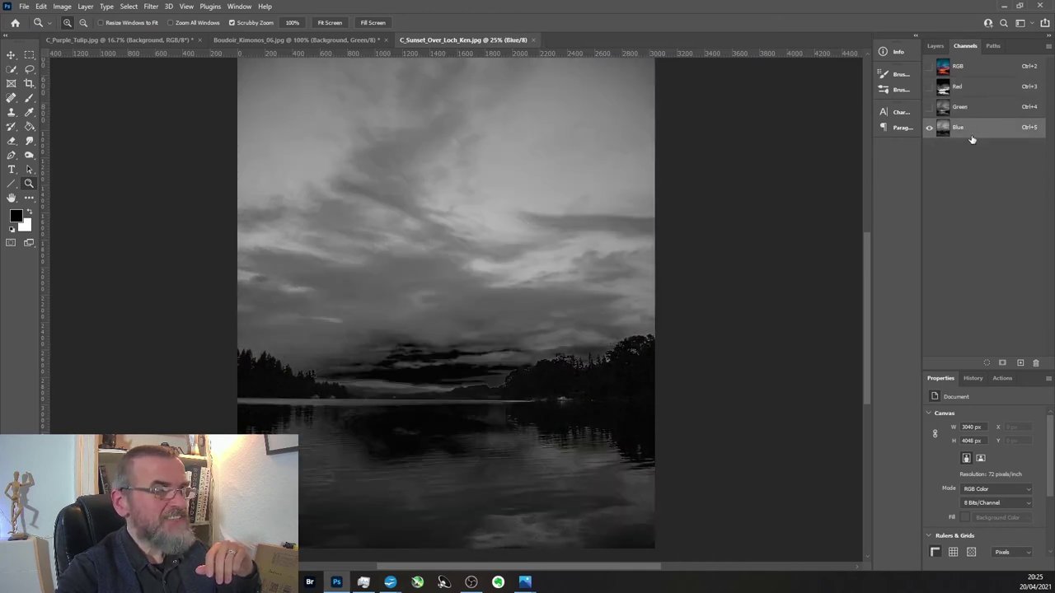
left_click(977, 110)
left_click(977, 88)
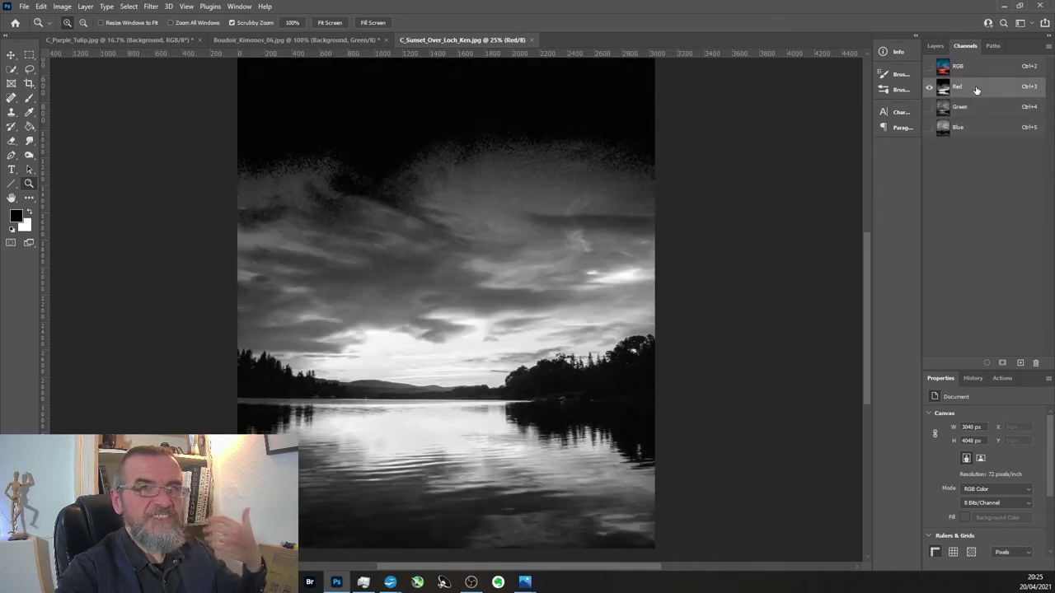
left_click(978, 71)
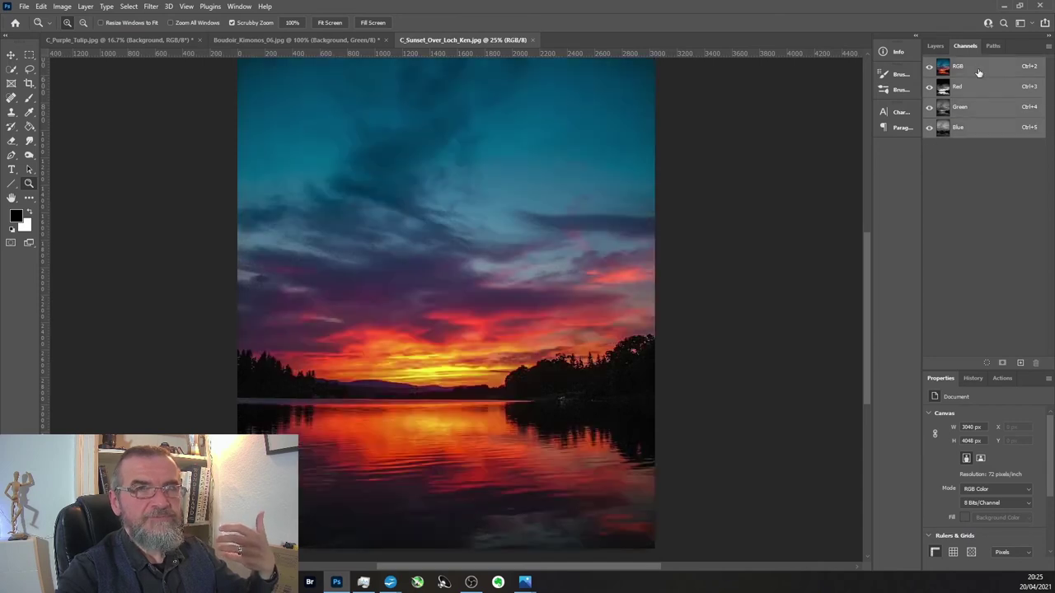
left_click(937, 47)
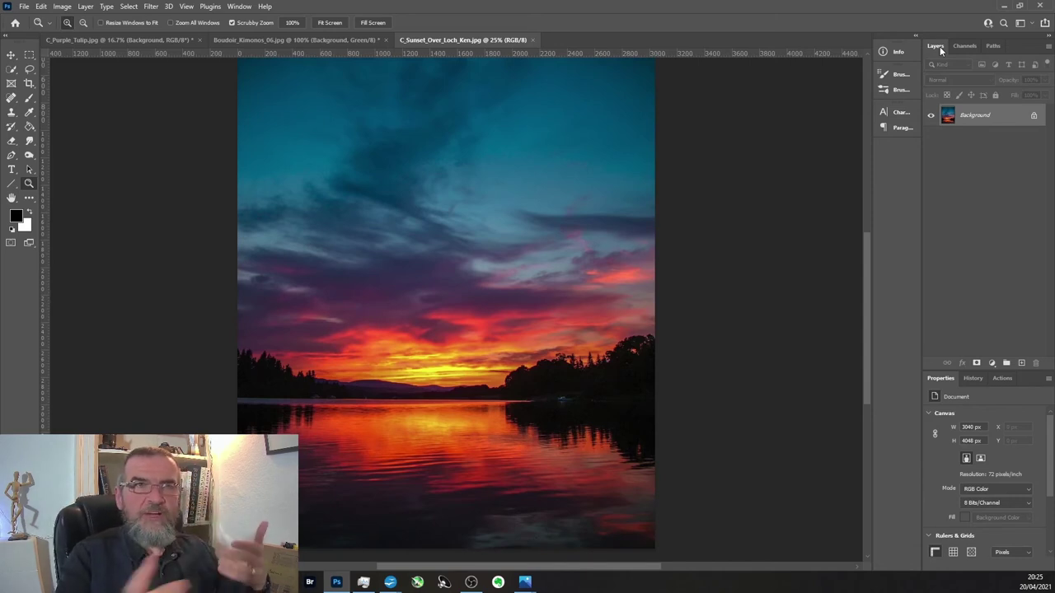
Step: Add a Hue/Saturation adjustment layer to the sunset with Saturation at -100
left_click(991, 363)
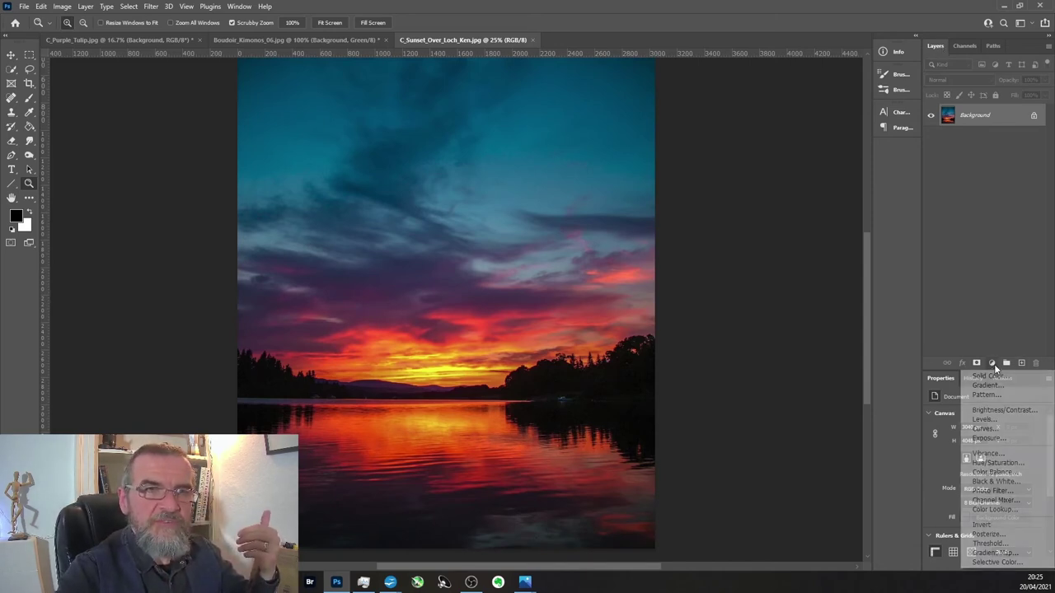
left_click(992, 462)
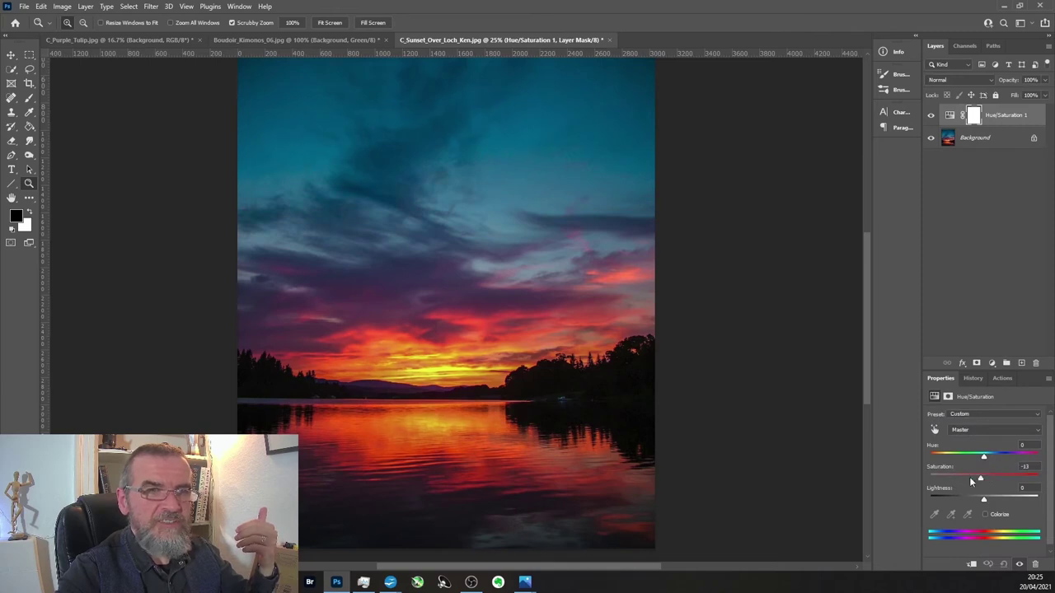
left_click_drag(970, 481, 927, 480)
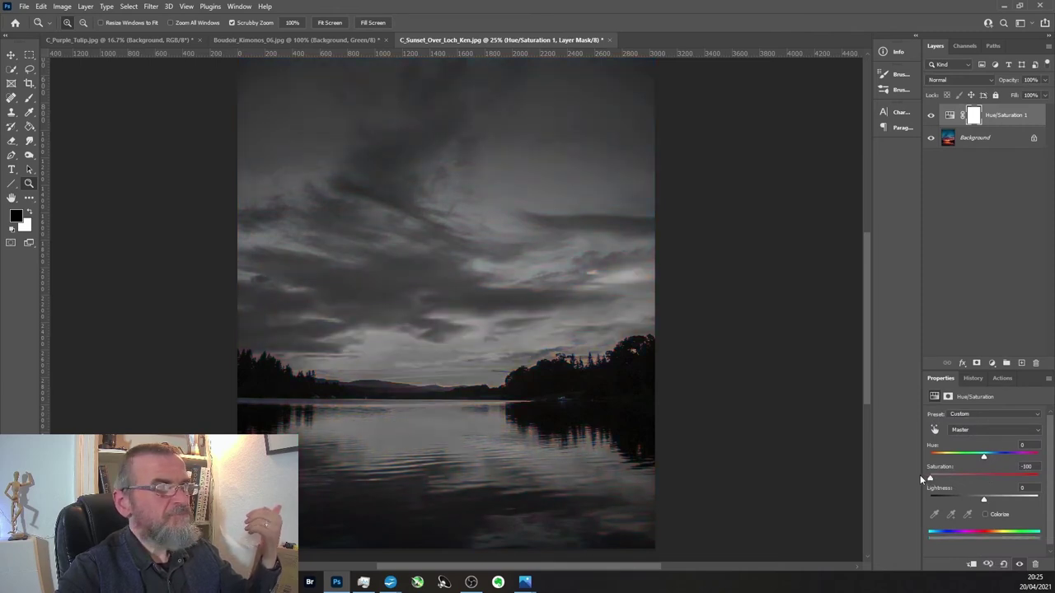
Step: With the desaturation hidden, compare the Red, Green and Blue channels, then turn Hue/Saturation back on
left_click(931, 115)
left_click(977, 138)
left_click(965, 46)
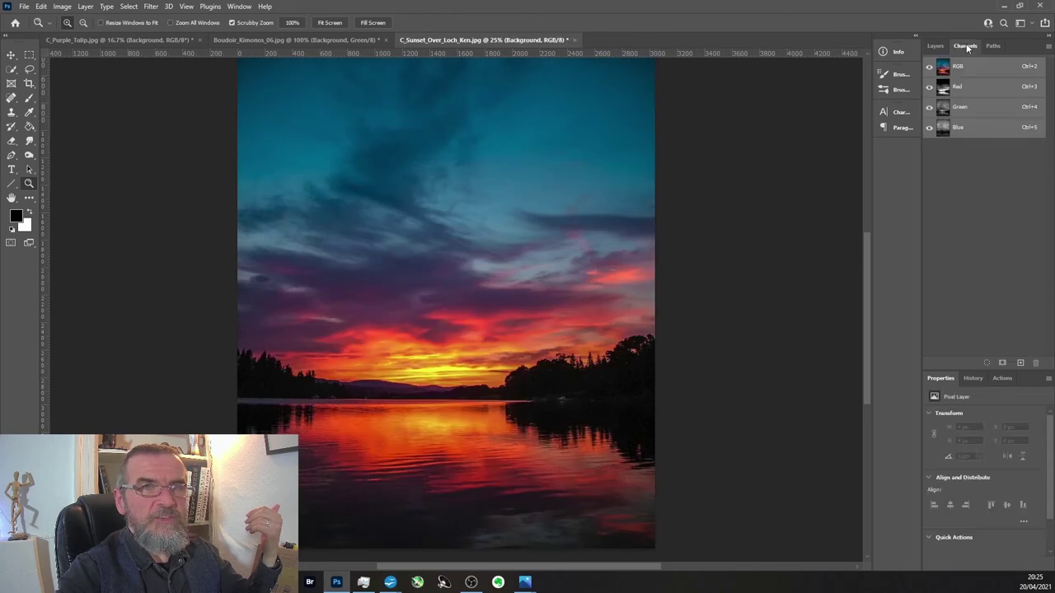
left_click(976, 87)
left_click(974, 107)
left_click(972, 127)
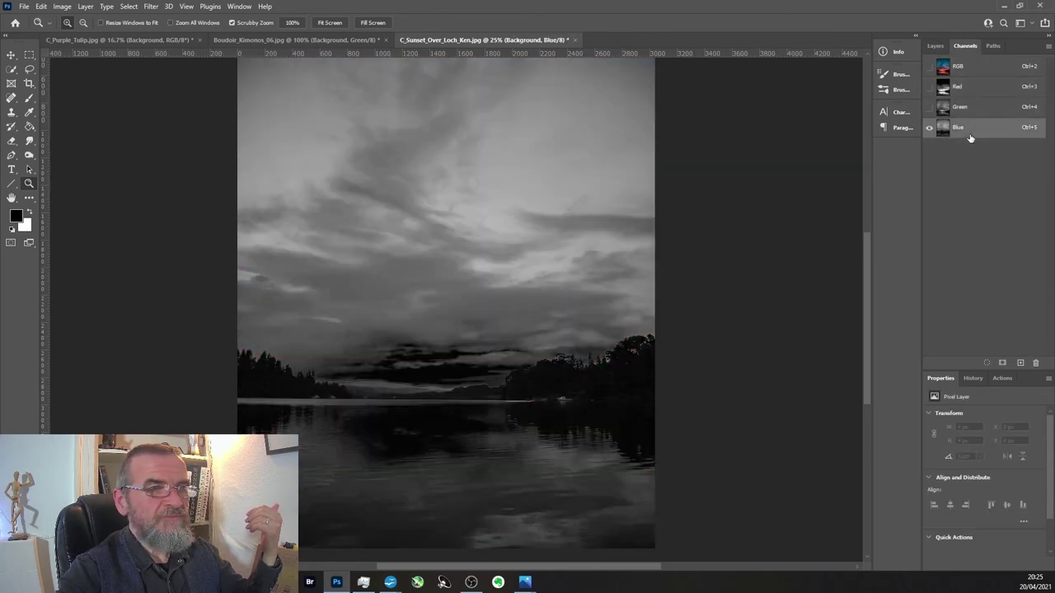
left_click(976, 86)
left_click(929, 66)
left_click(935, 46)
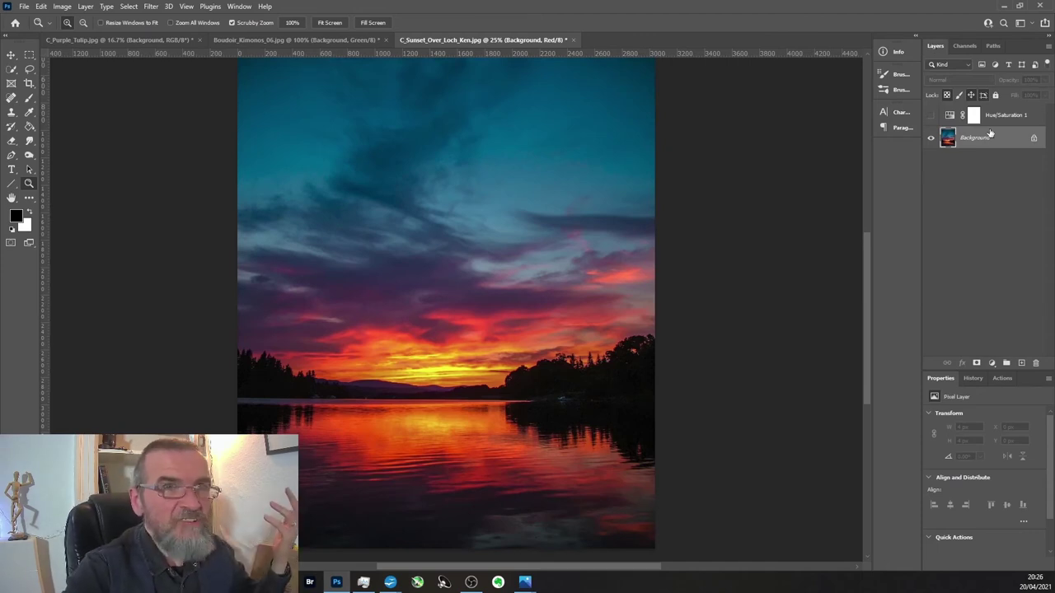
left_click(930, 115)
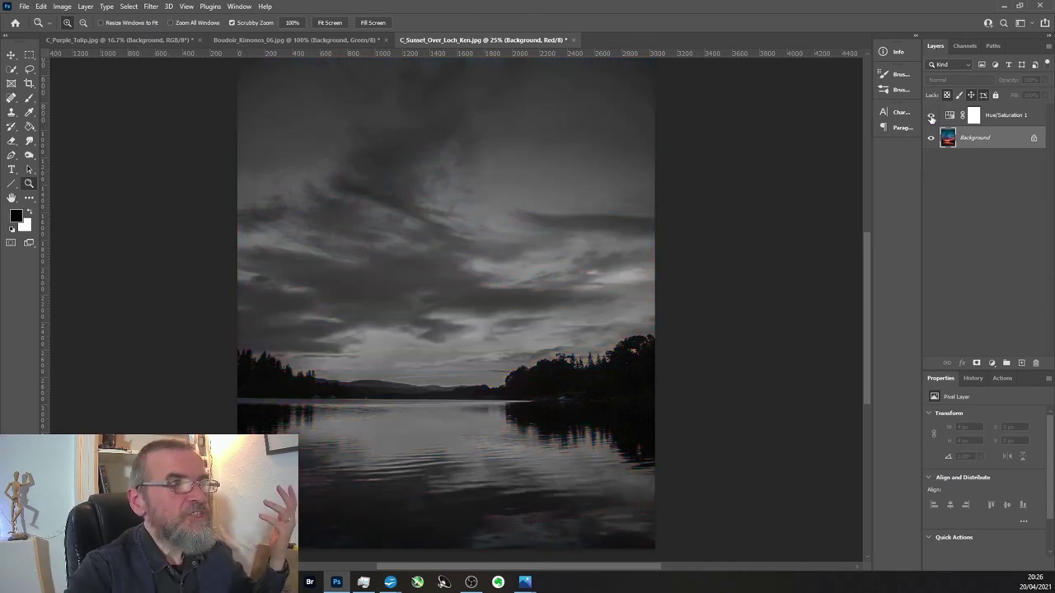
left_click(287, 41)
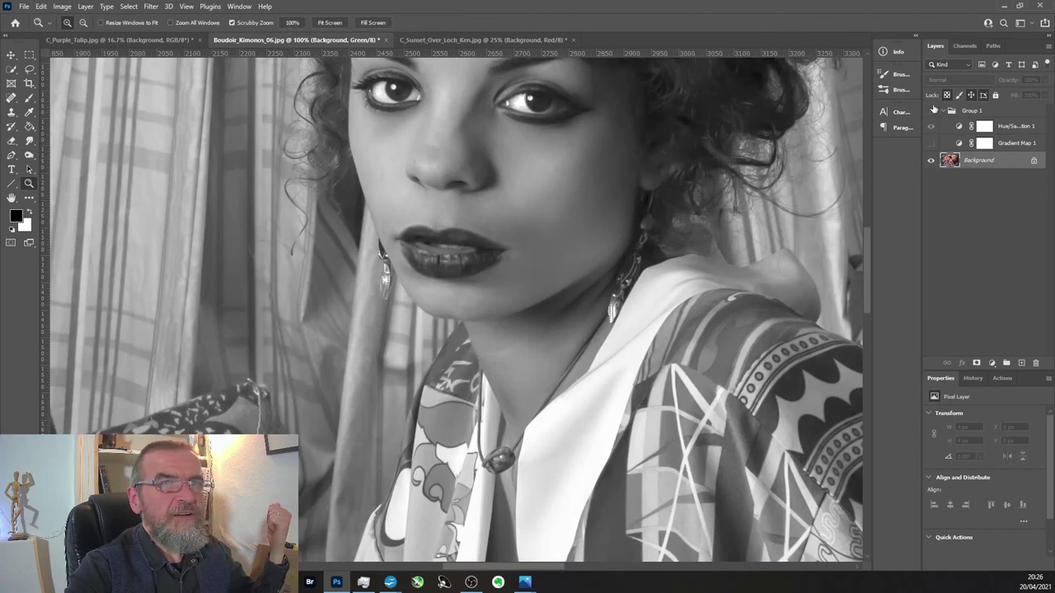
Step: Restore the portrait's RGB composite view and add a default Black & White adjustment layer
left_click(964, 49)
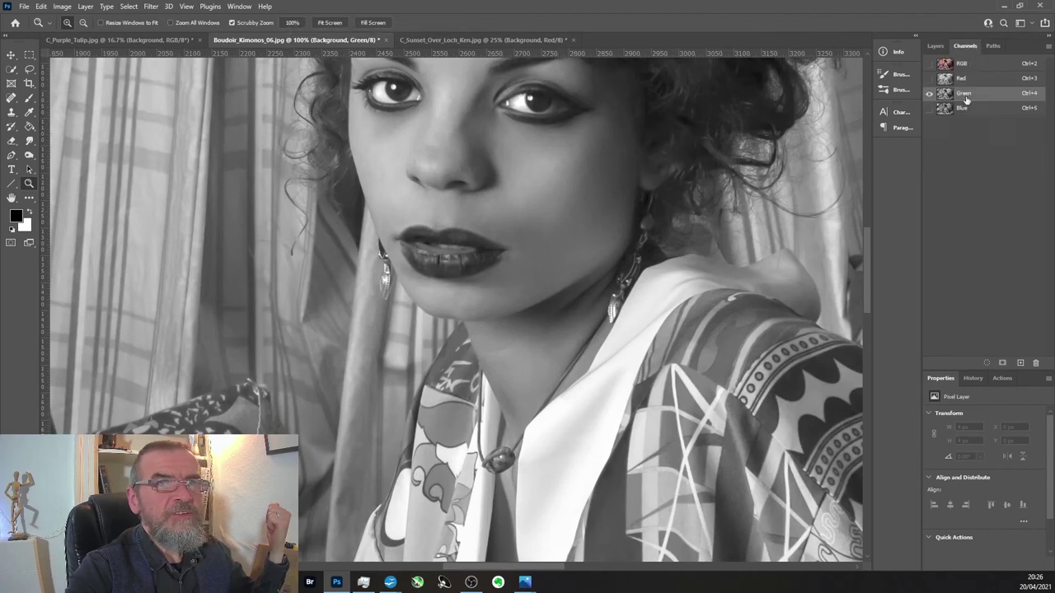
left_click(969, 70)
left_click(935, 46)
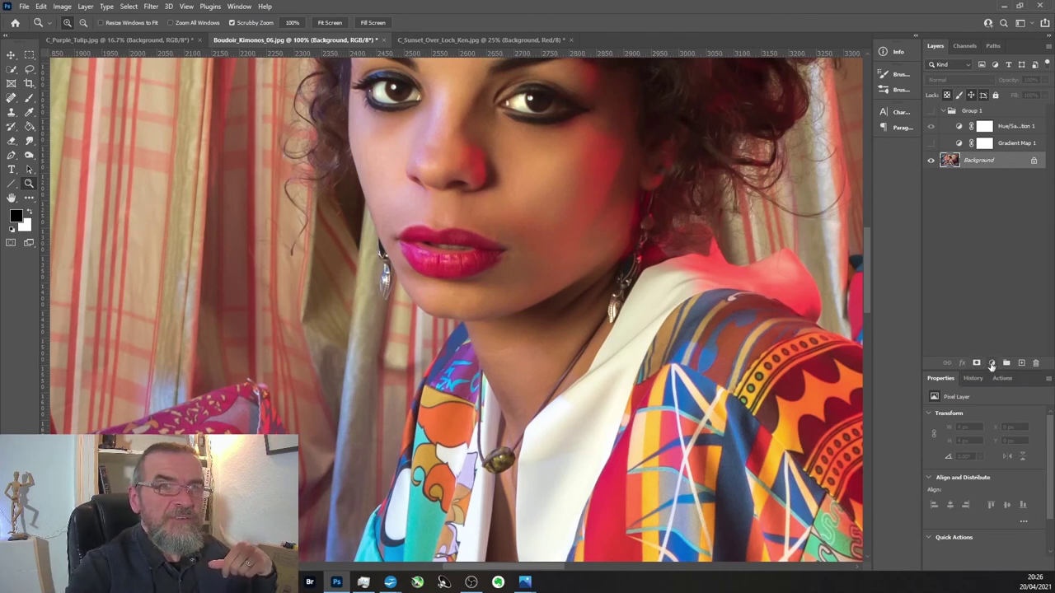
left_click(992, 364)
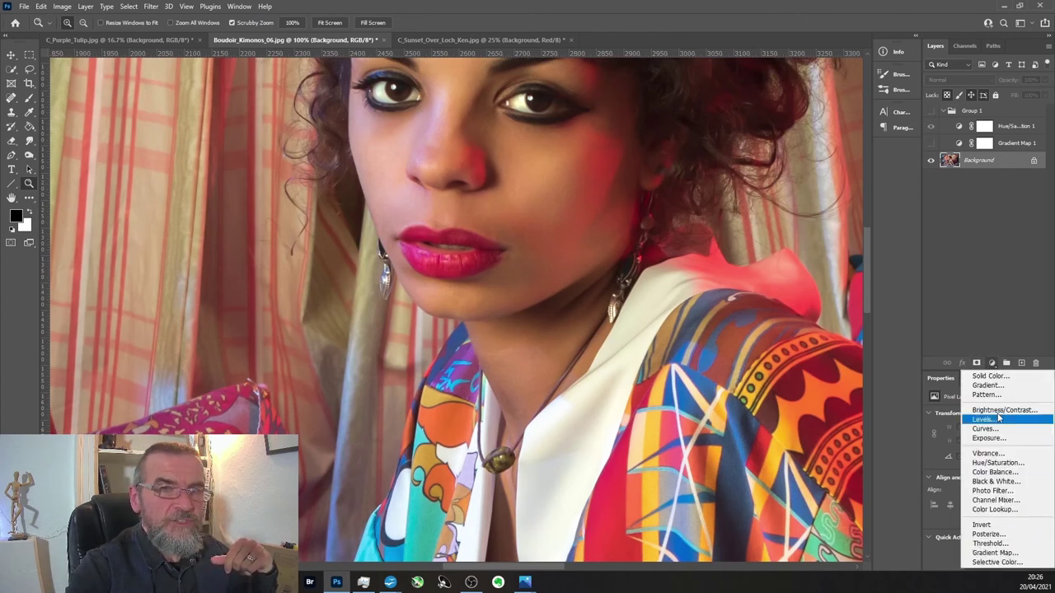
left_click(995, 483)
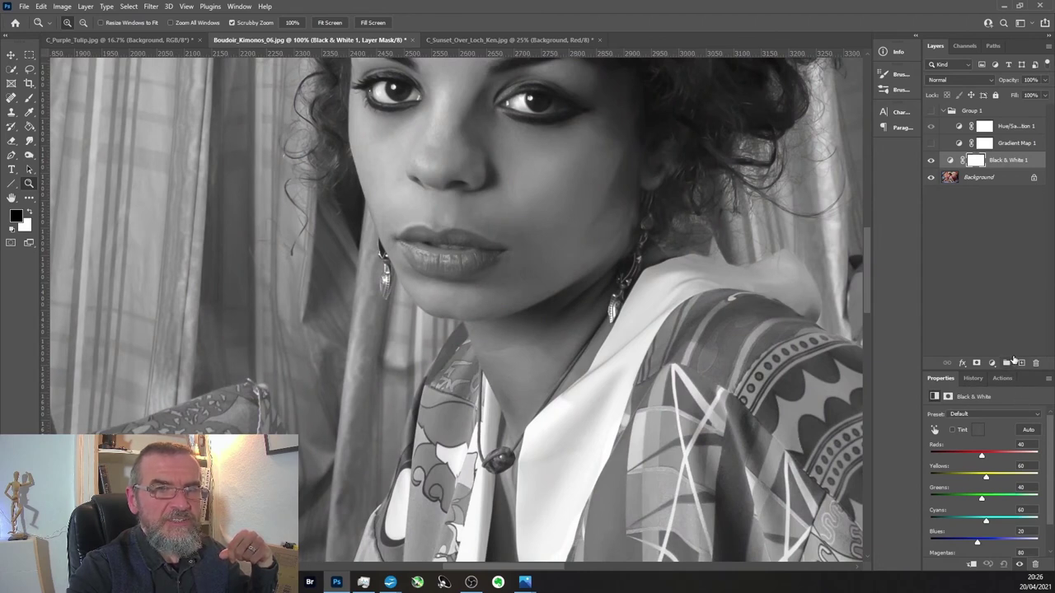
Step: Zoom out to show the whole portrait and undo the trial Reds and Greens slider changes
left_click_drag(1024, 373, 1023, 350)
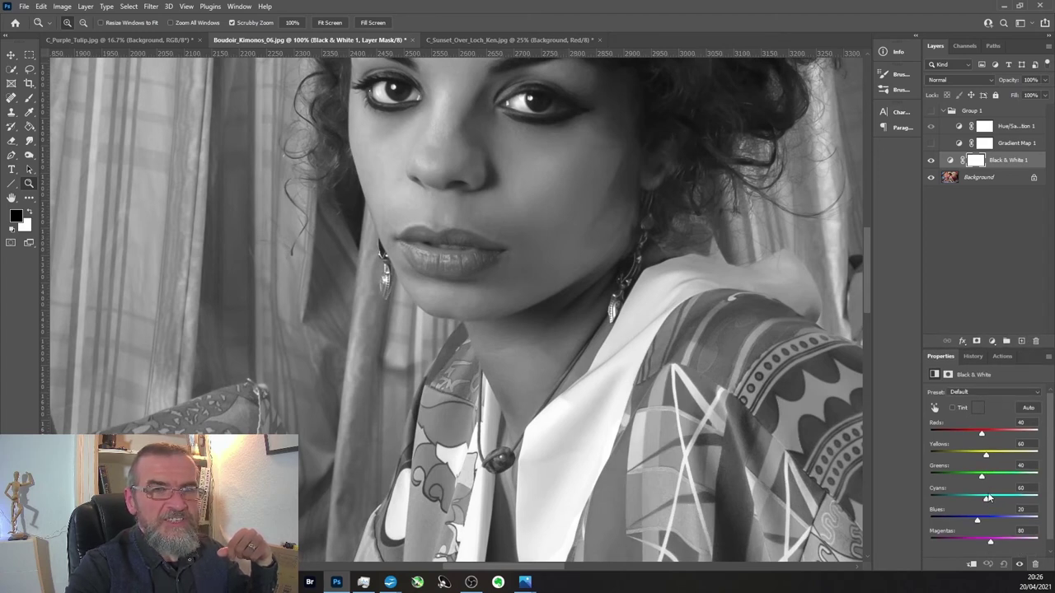
left_click(510, 251, "alt")
left_click(510, 251, "alt")
left_click(511, 251, "alt")
left_click(510, 252, "alt")
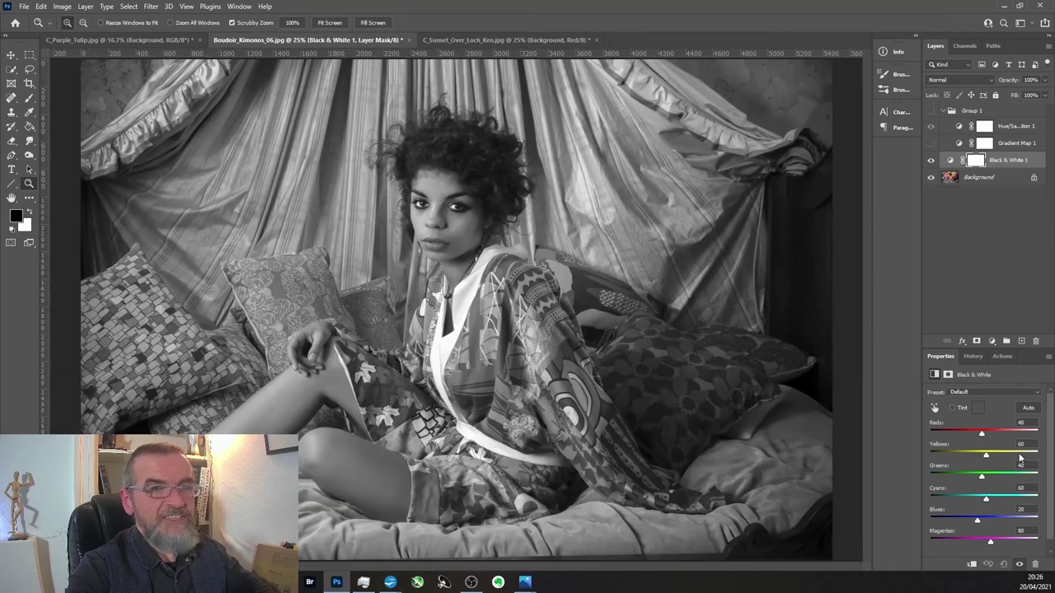
left_click_drag(981, 437, 1015, 478)
key("ctrl+z")
key("ctrl+z")
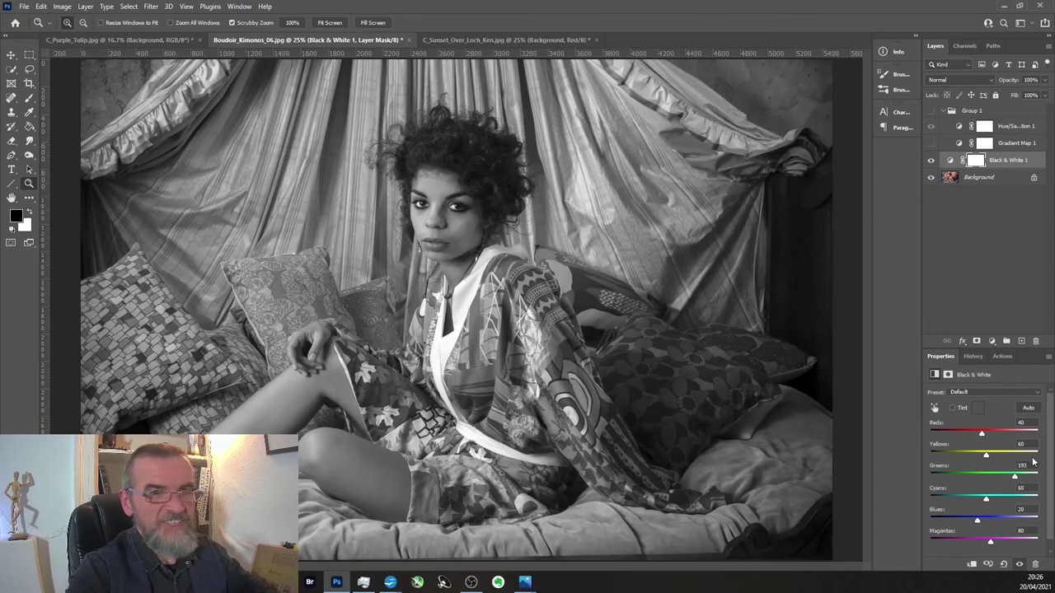
key("ctrl+z")
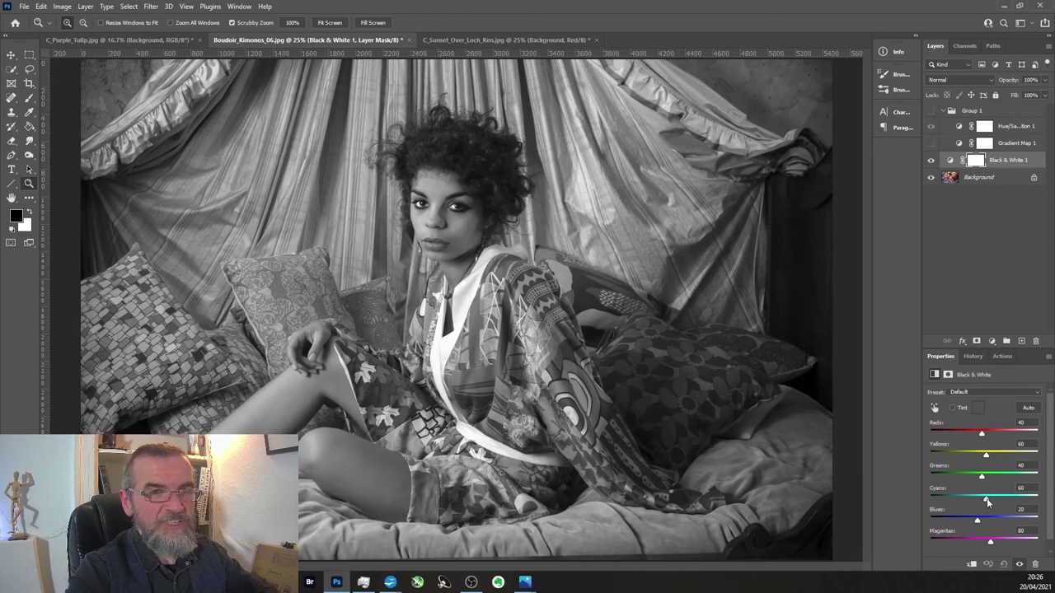
Step: Tune the Black & White mix to Reds 91, Yellows 24, Cyans 105 and Magentas 50
left_click_drag(988, 501, 999, 534)
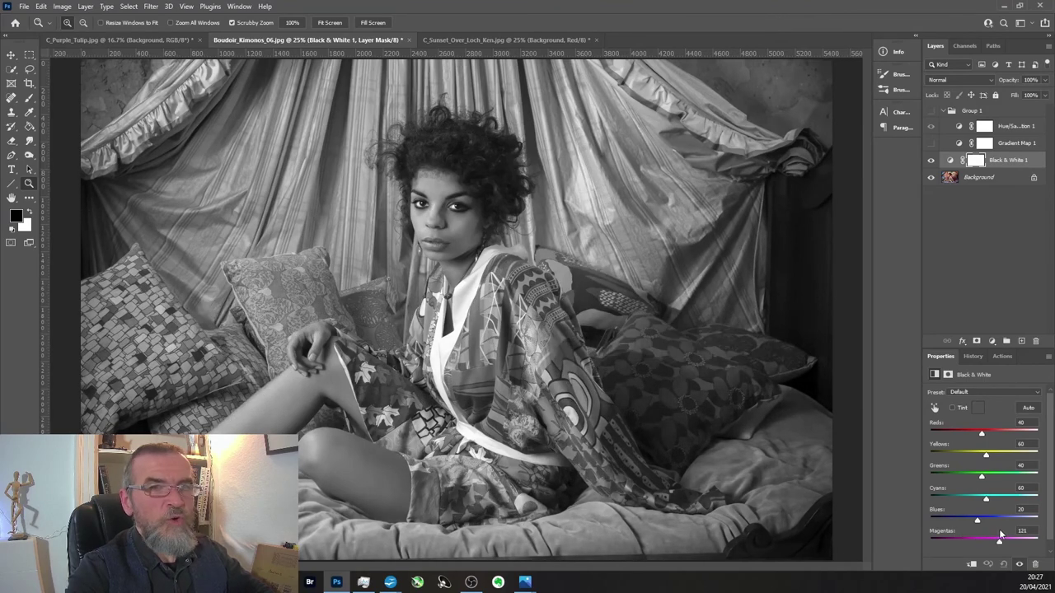
left_click_drag(988, 434, 965, 458)
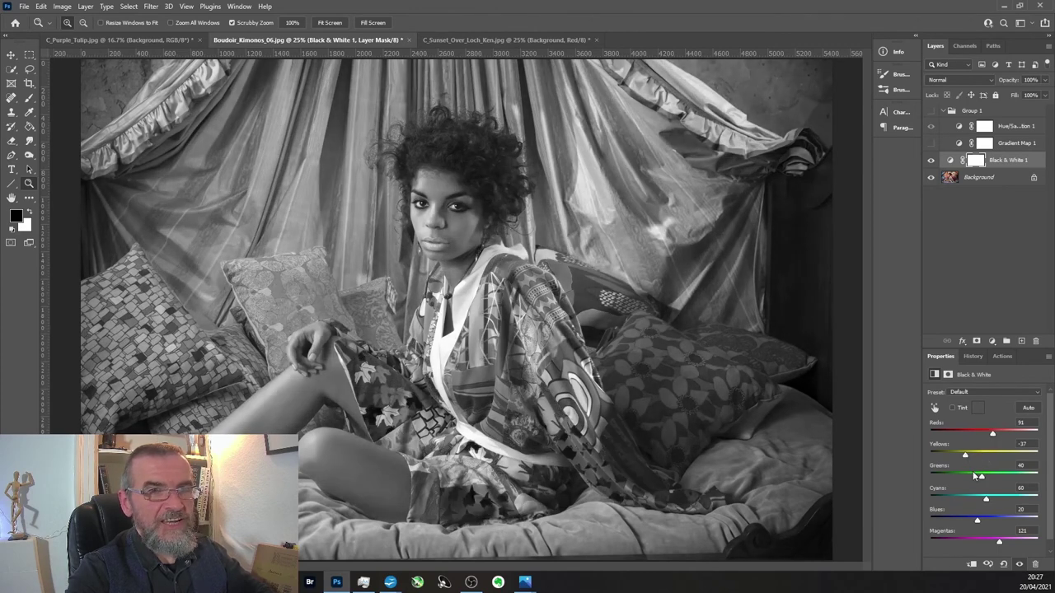
left_click_drag(987, 501, 962, 542)
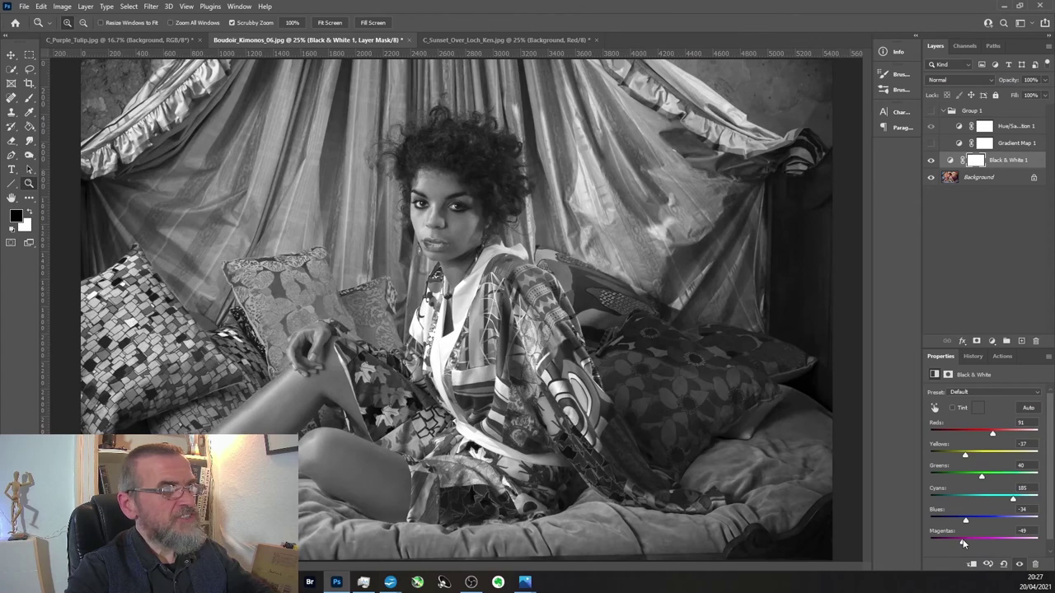
left_click_drag(968, 454, 994, 500)
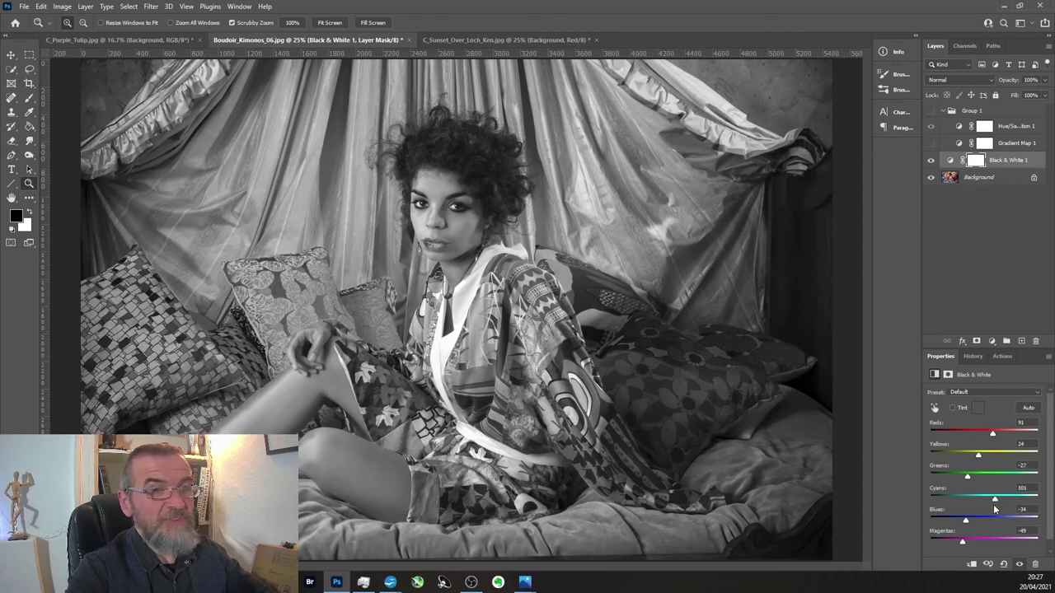
left_click_drag(968, 544, 983, 542)
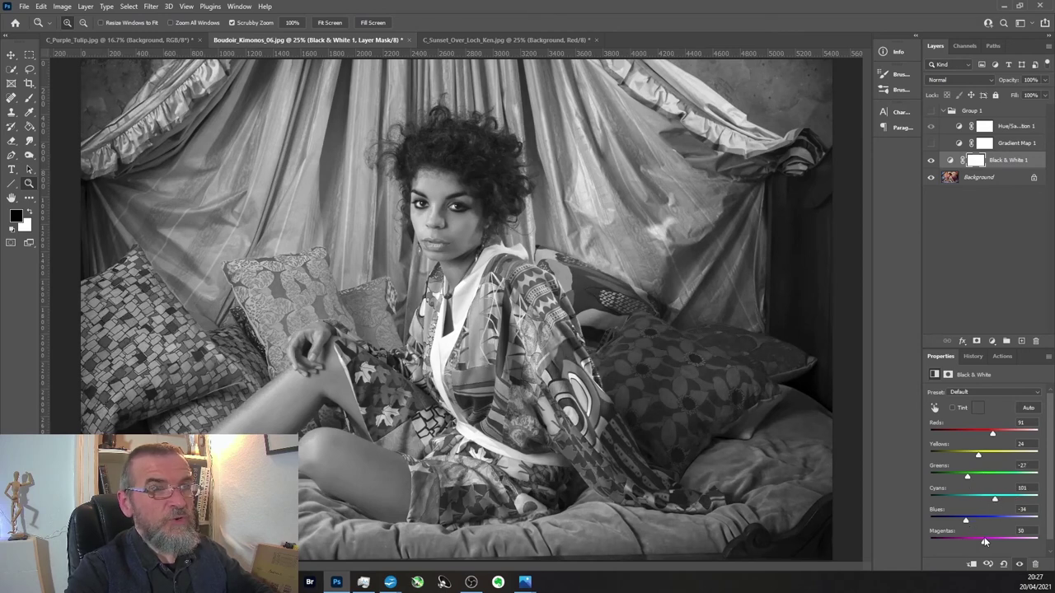